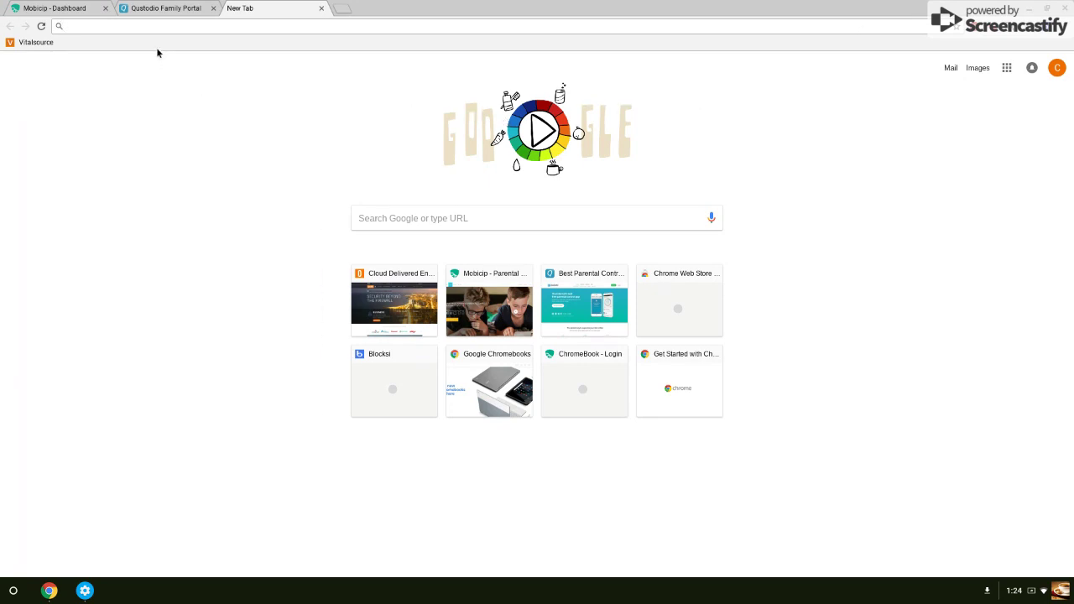
Start adding a new child profile and view the birth year list, leaving it unchanged
left_click(172, 10)
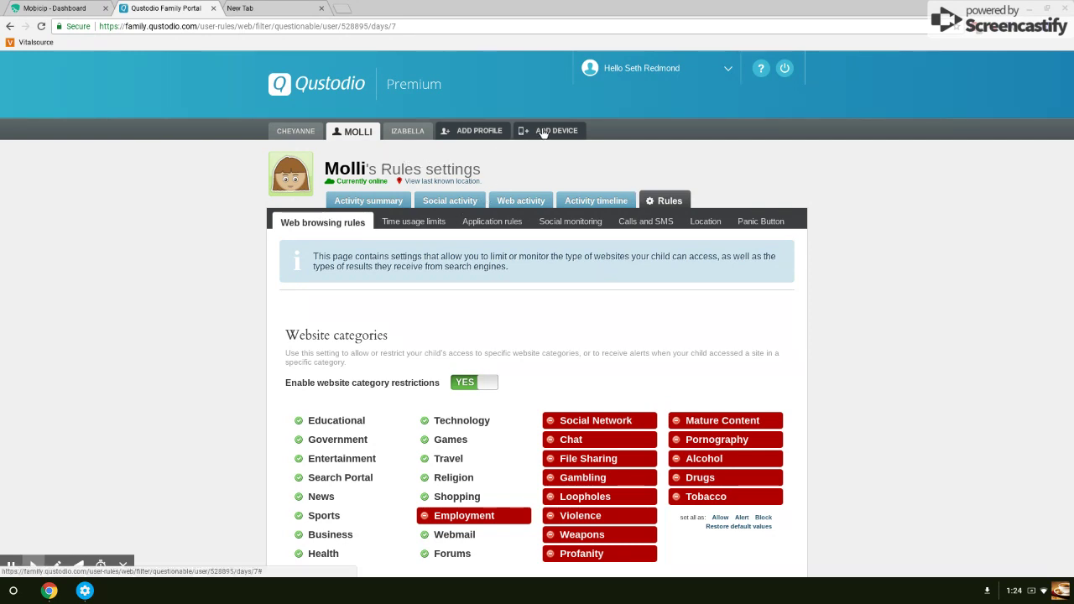
left_click(447, 135)
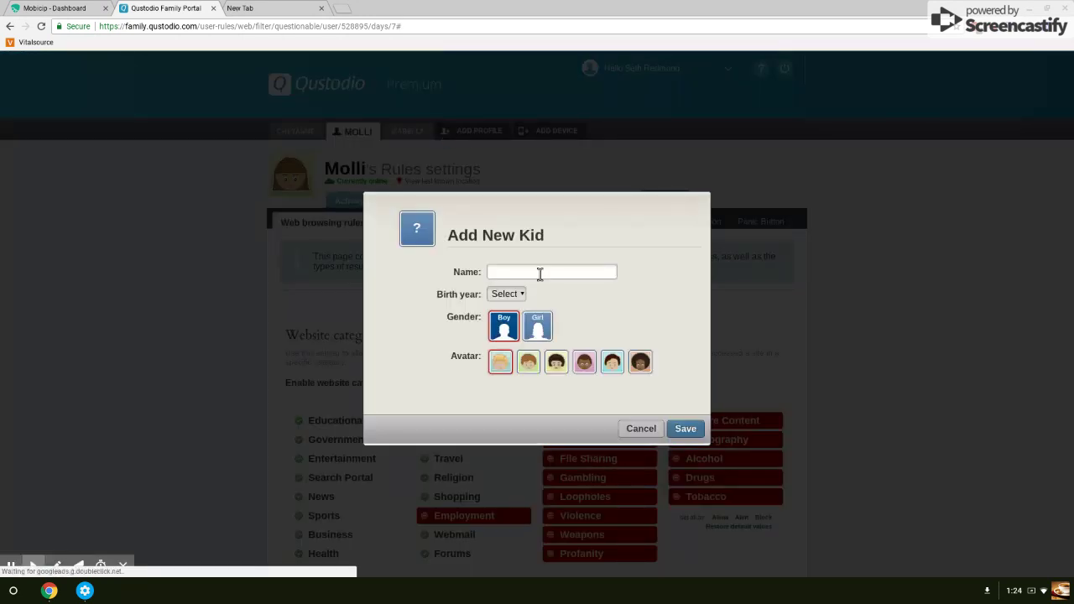
left_click(522, 294)
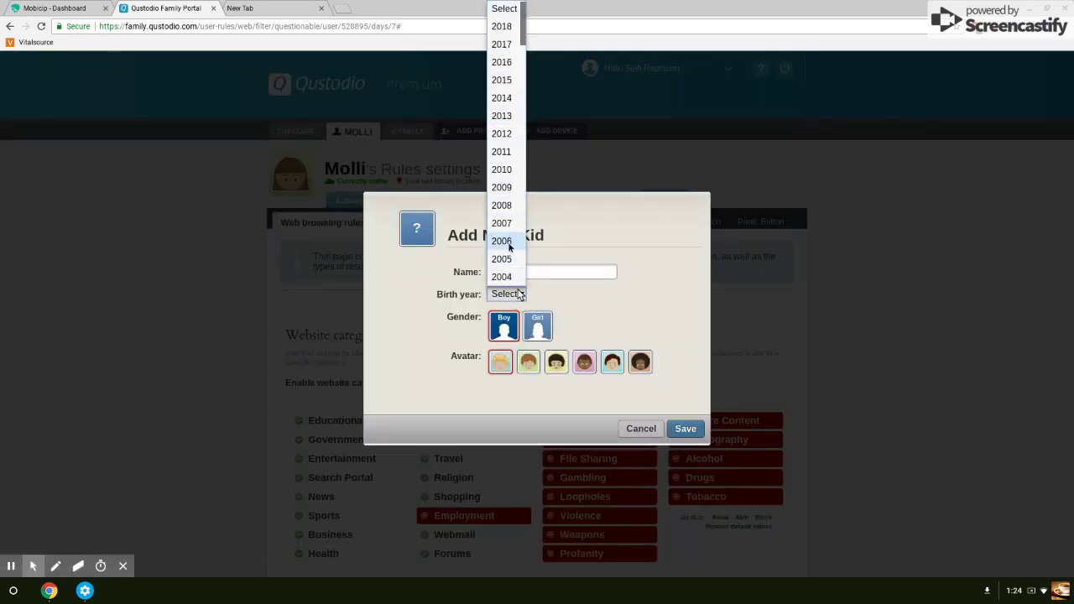
left_click(569, 308)
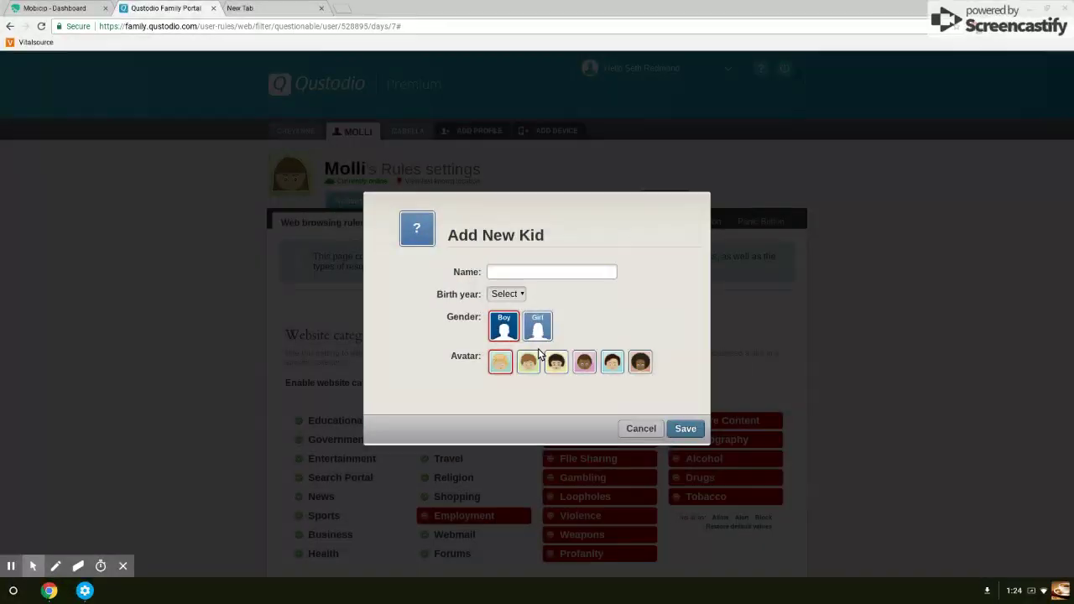
Try each avatar and the Girl/Boy gender options, ending on the blonde avatar as Boy
left_click(506, 328)
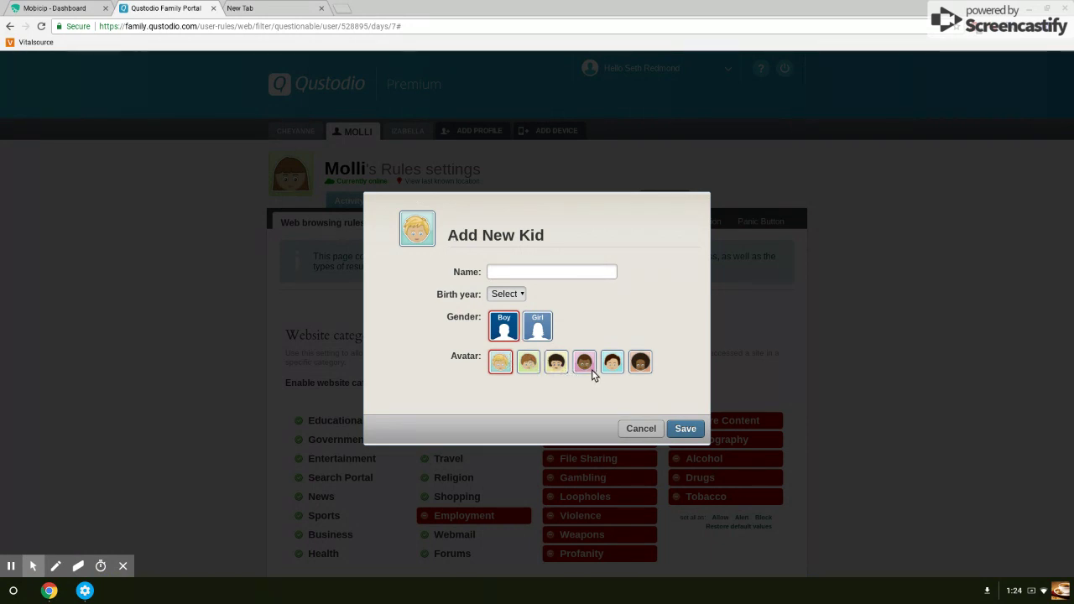
left_click(564, 368)
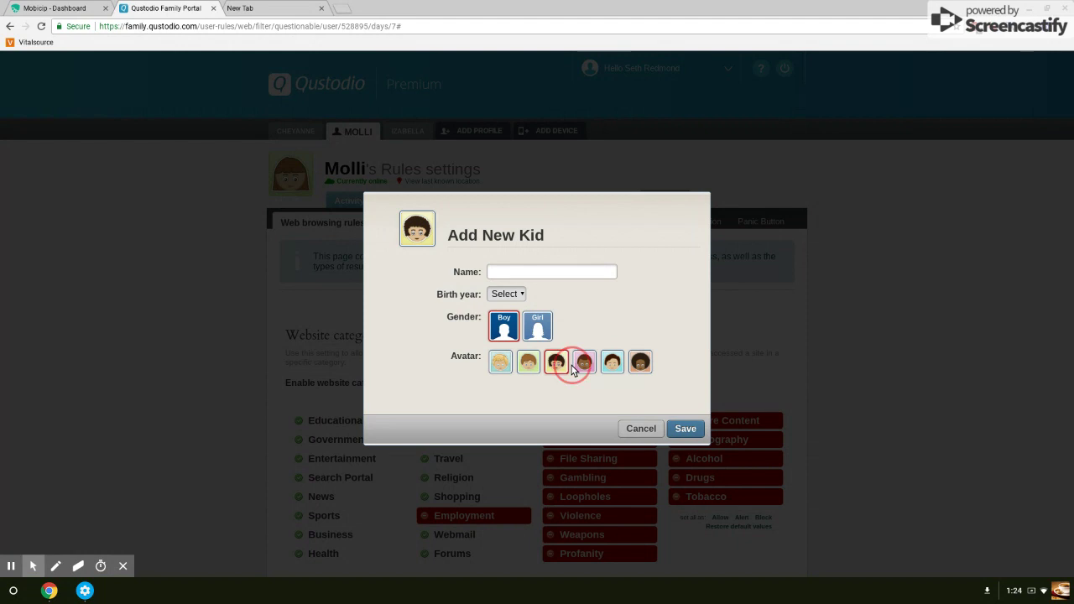
left_click(585, 364)
left_click(612, 363)
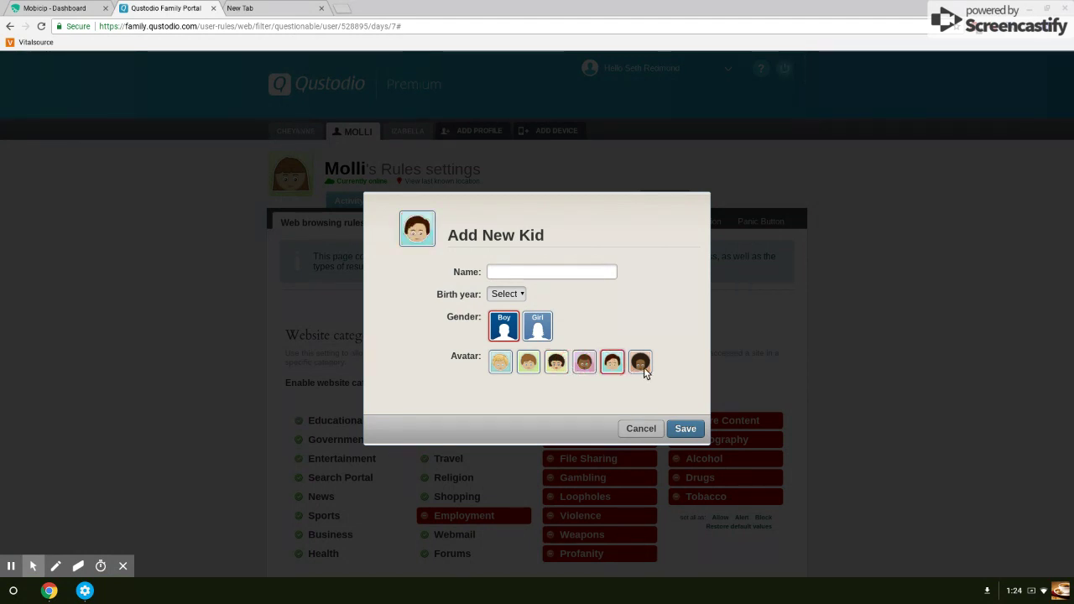
left_click(641, 364)
left_click(527, 366)
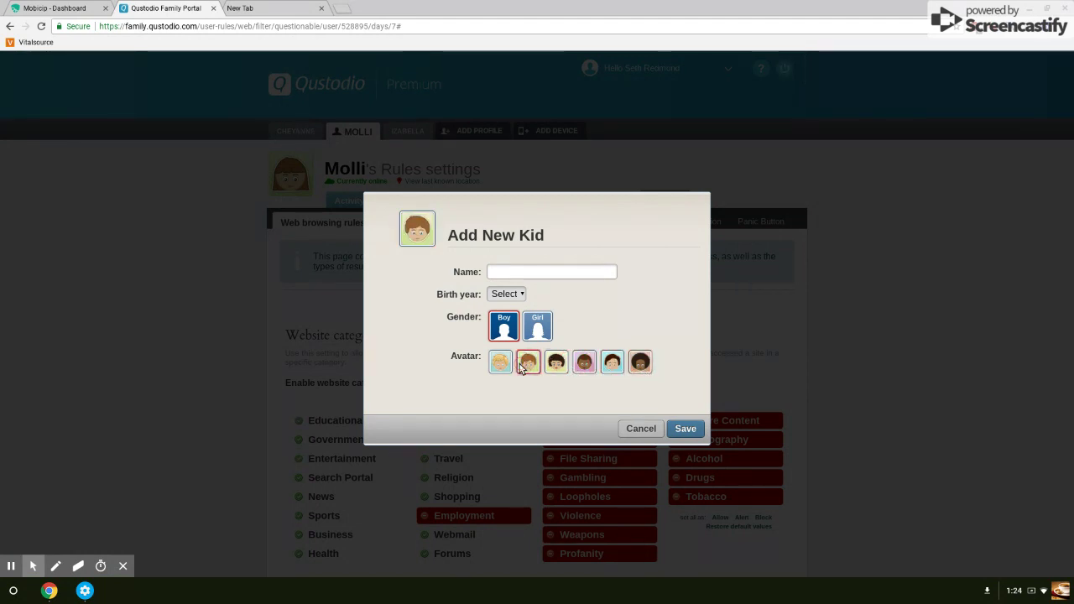
left_click(501, 365)
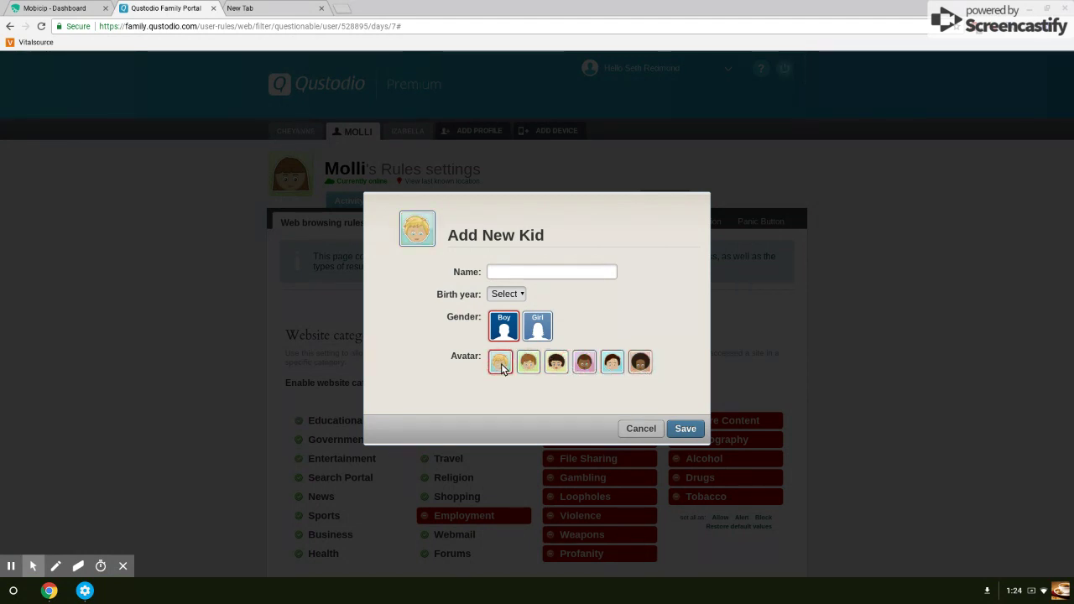
left_click(544, 319)
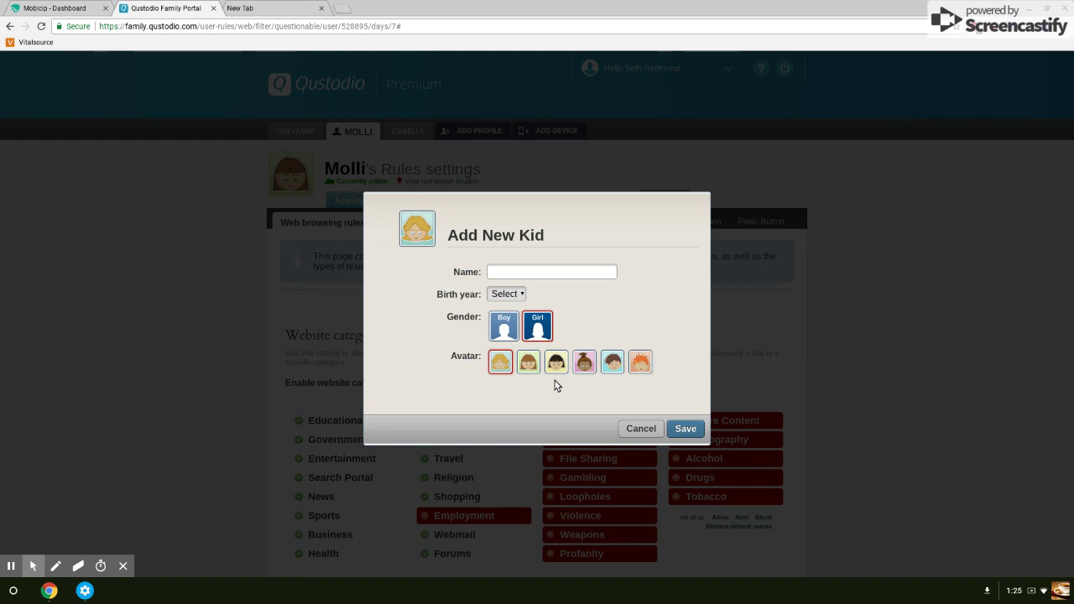
left_click(502, 328)
Cancel the Add New Kid form without saving the profile
left_click(640, 430)
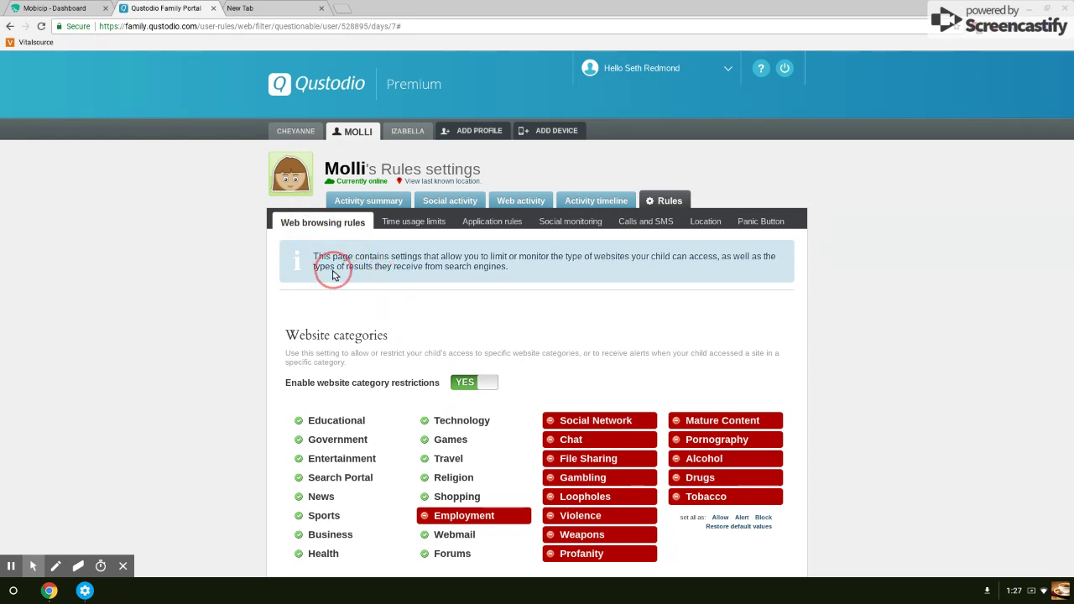
scroll(446, 301, "down", 2)
scroll(445, 300, "down", 2)
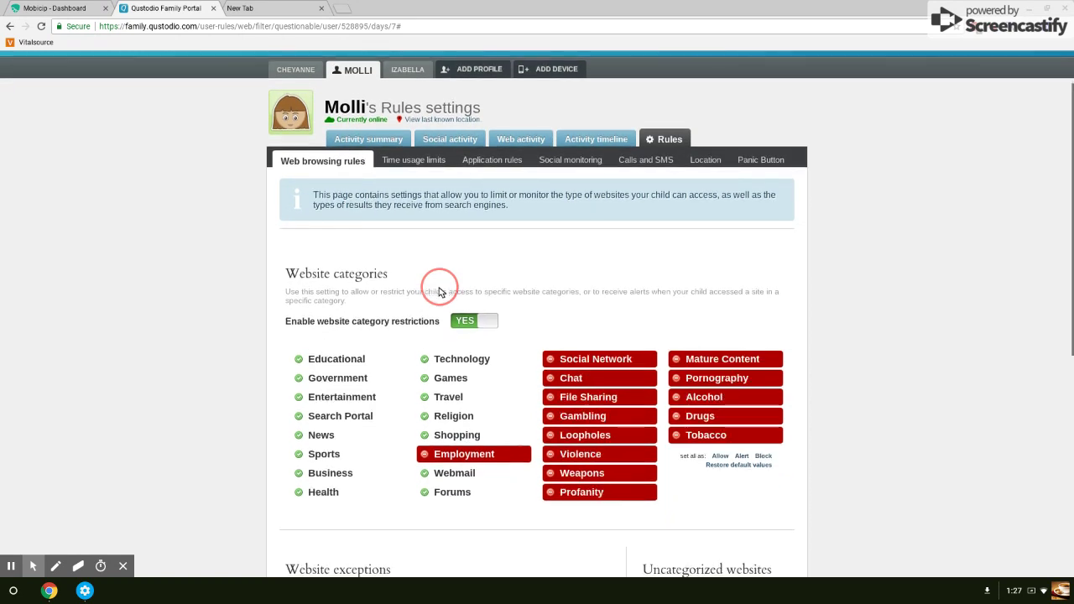
mouse_move(571, 308)
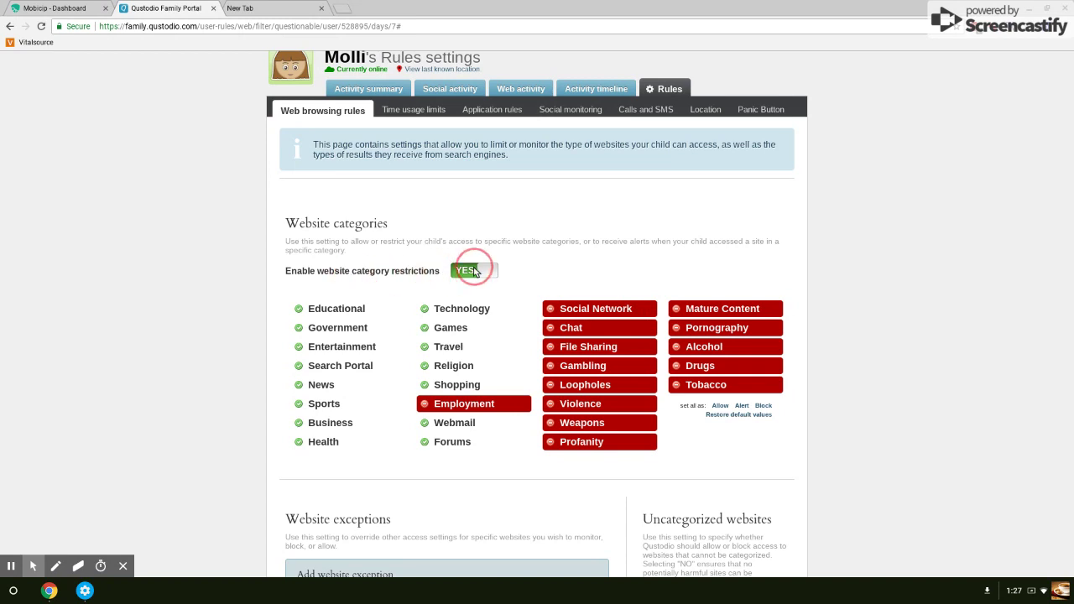
scroll(498, 294, "down", 1)
scroll(498, 294, "down", 1)
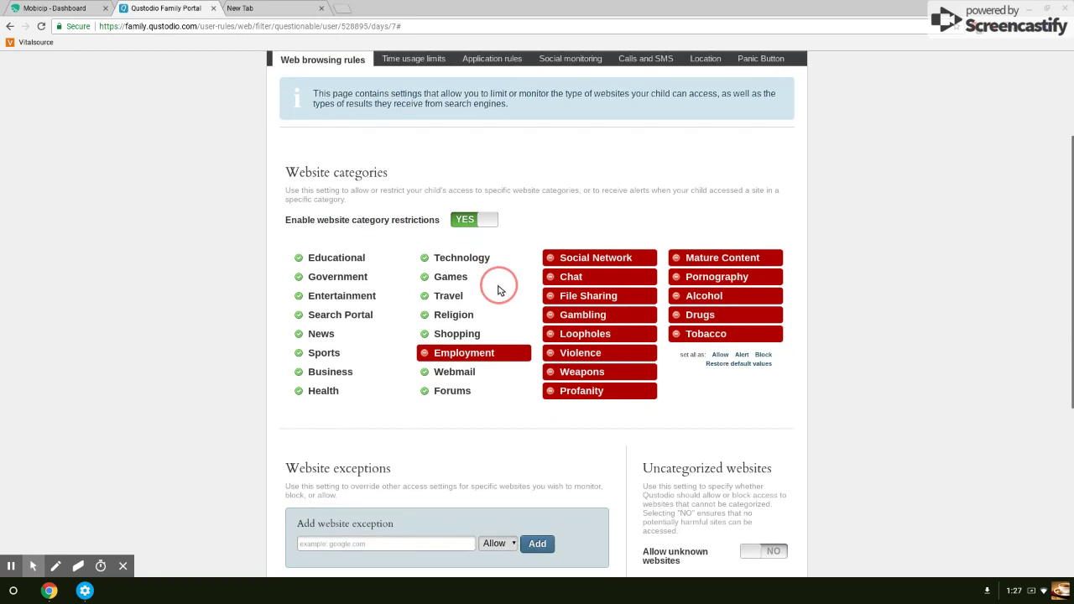
left_click(640, 261)
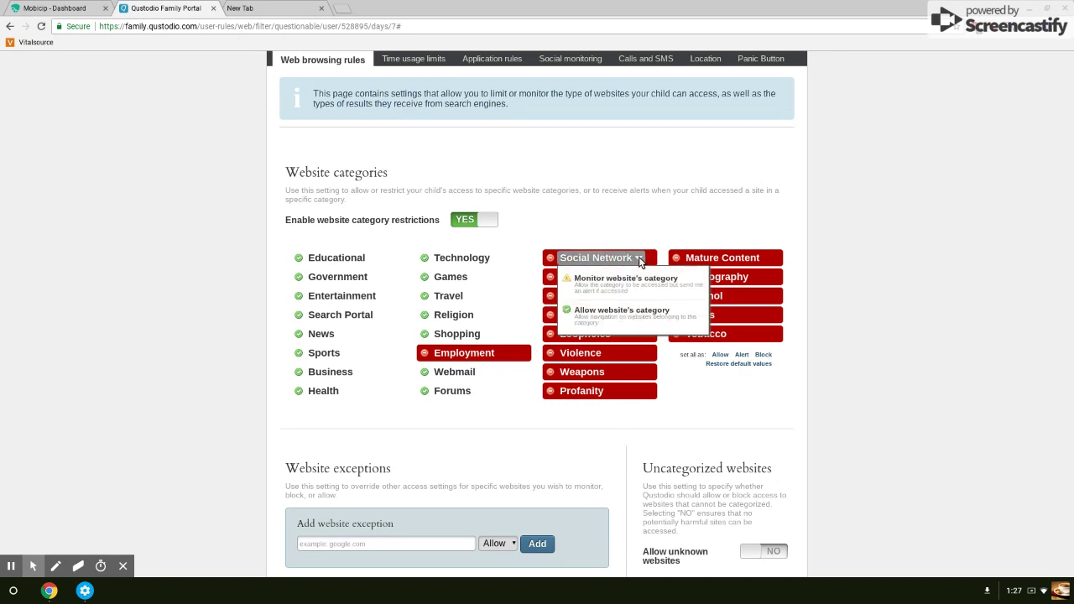
left_click(660, 219)
left_click(606, 283)
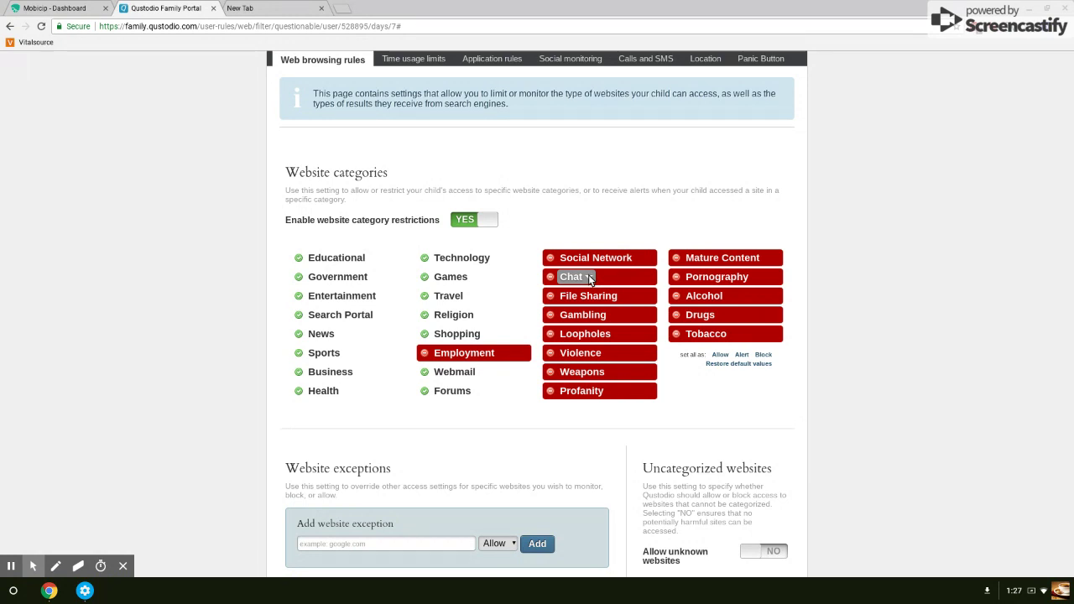
left_click(590, 278)
left_click(590, 278)
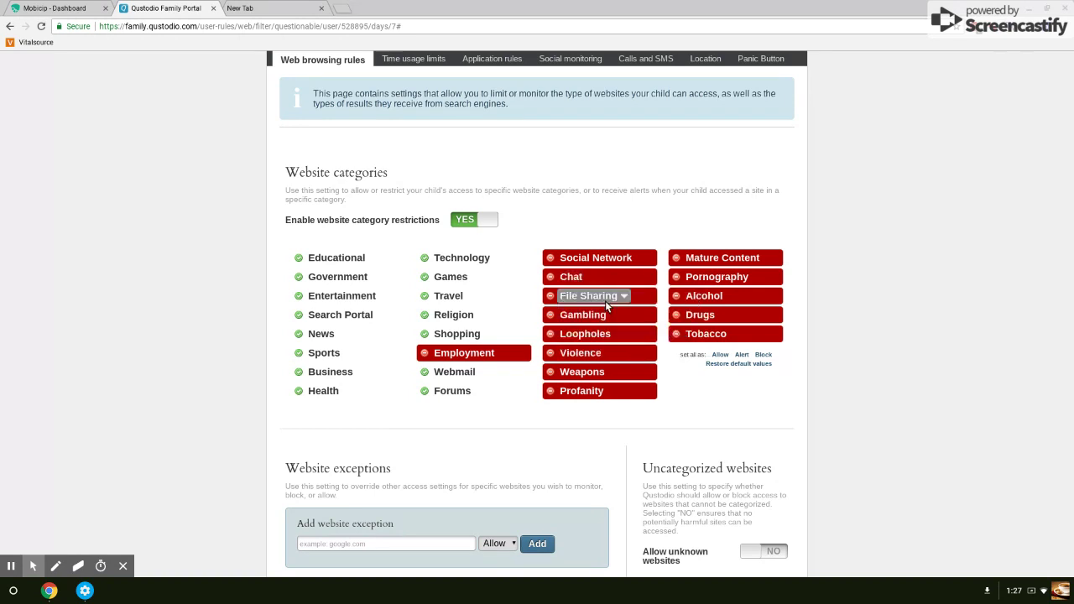
left_click(590, 278)
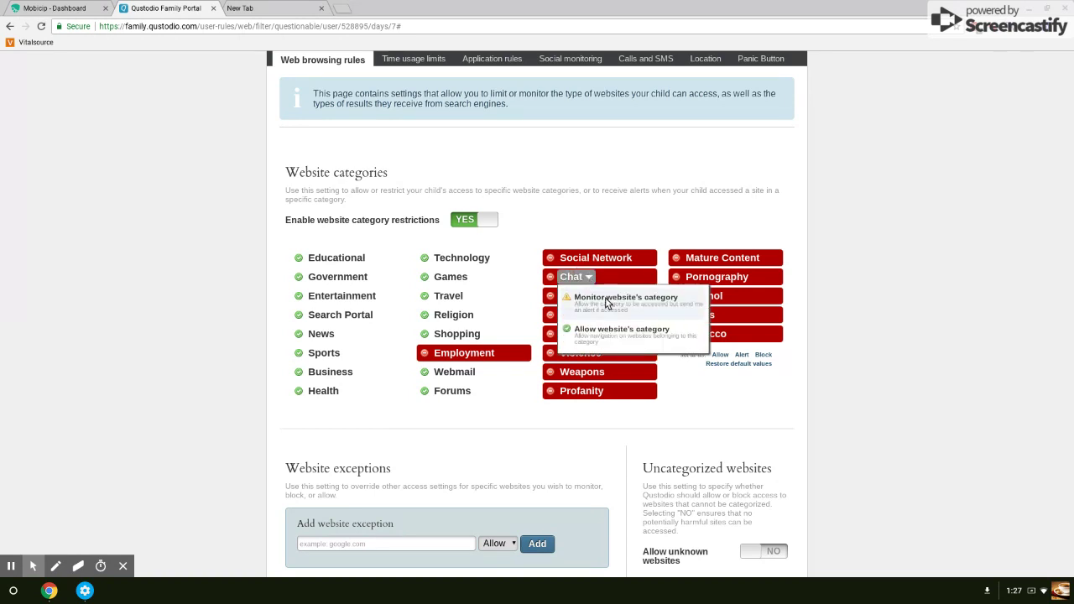
left_click(590, 278)
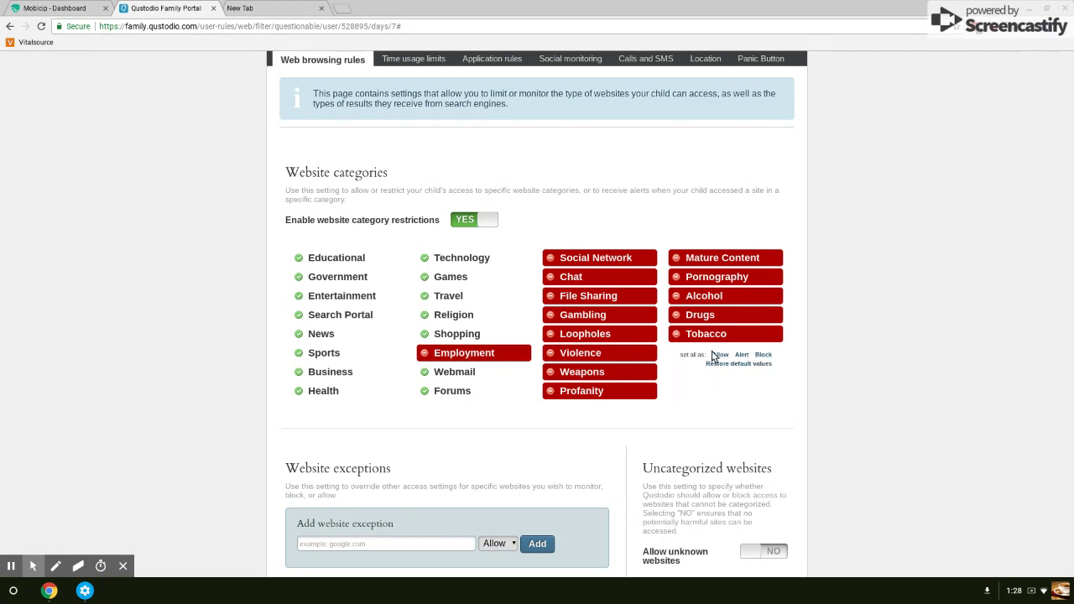
Review the blocked website categories and try submitting a new website exception
scroll(713, 356, "down", 3)
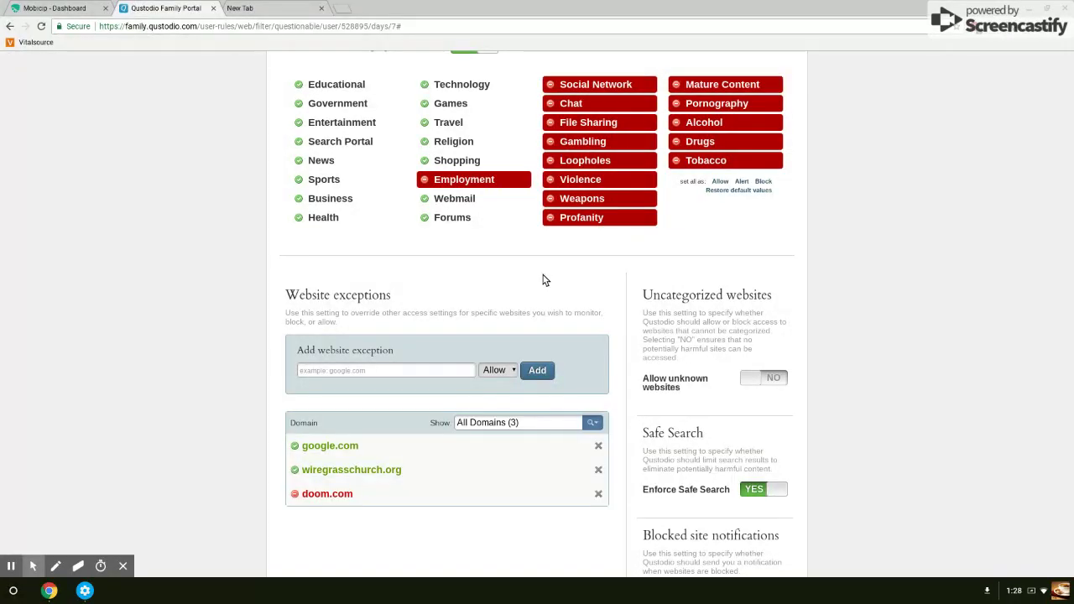
scroll(644, 329, "down", 3)
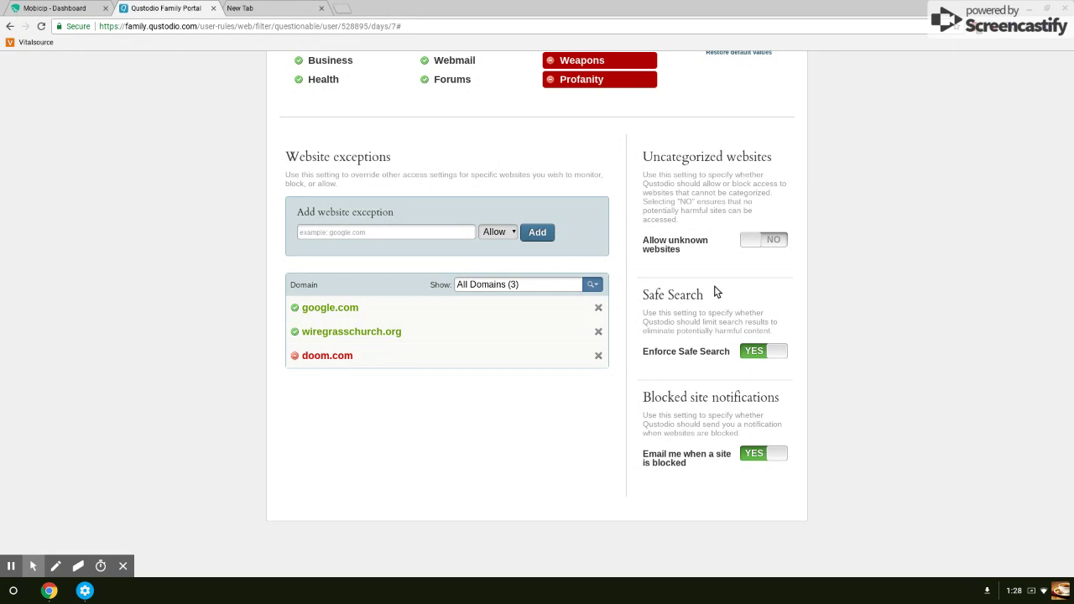
scroll(715, 291, "up", 2)
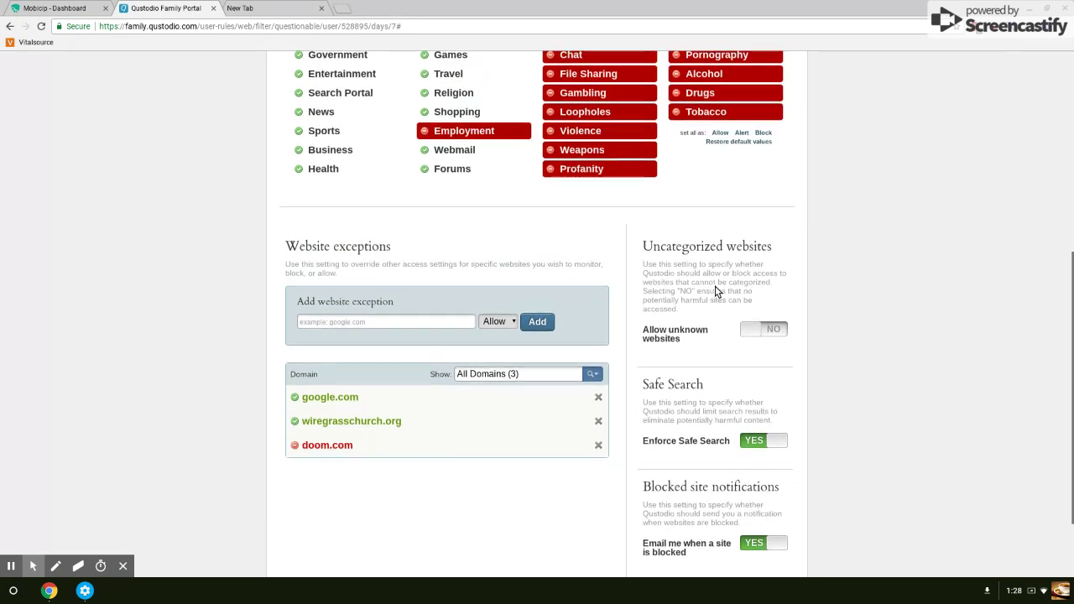
scroll(715, 290, "down", 2)
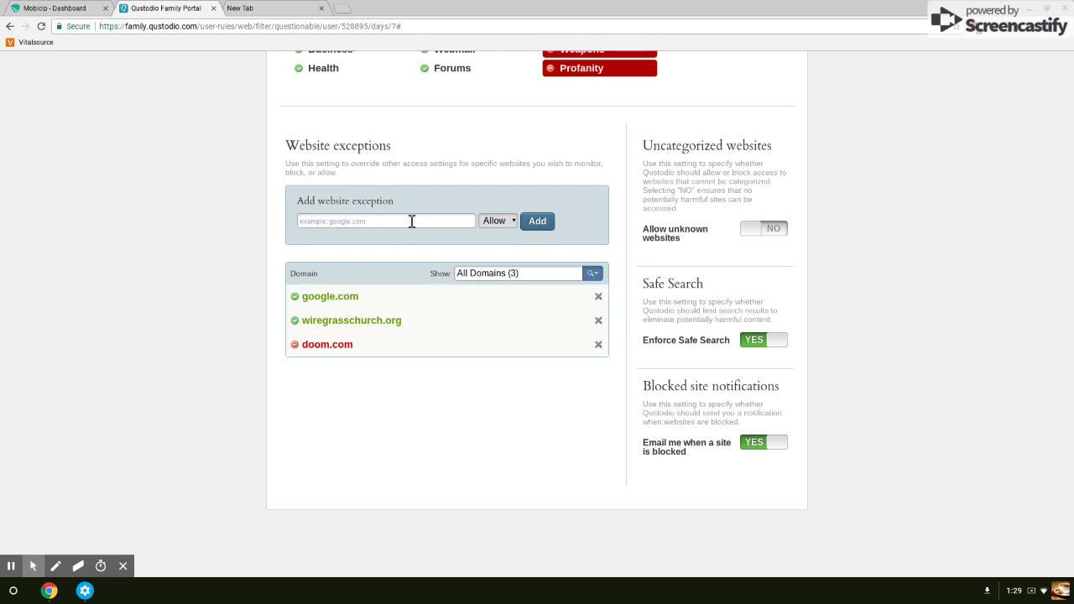
scroll(426, 218, "up", 1)
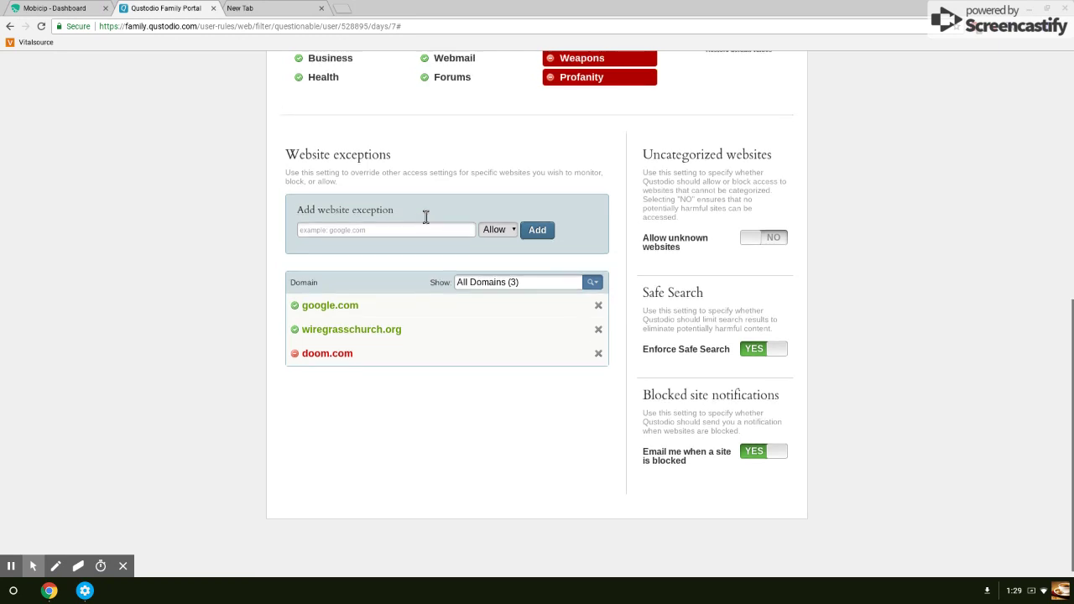
scroll(427, 217, "up", 2)
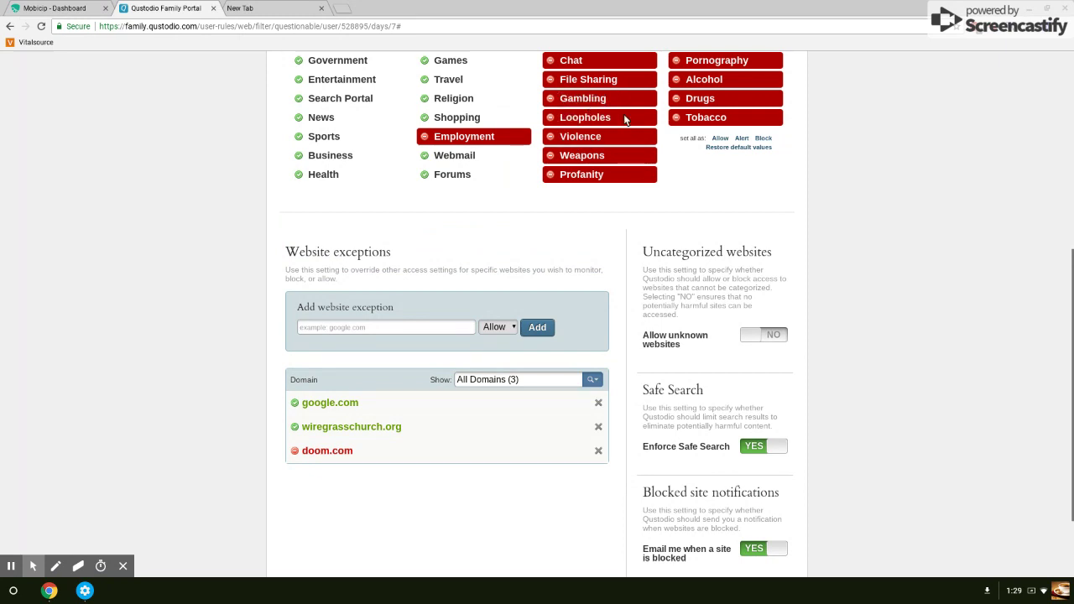
scroll(638, 154, "up", 1)
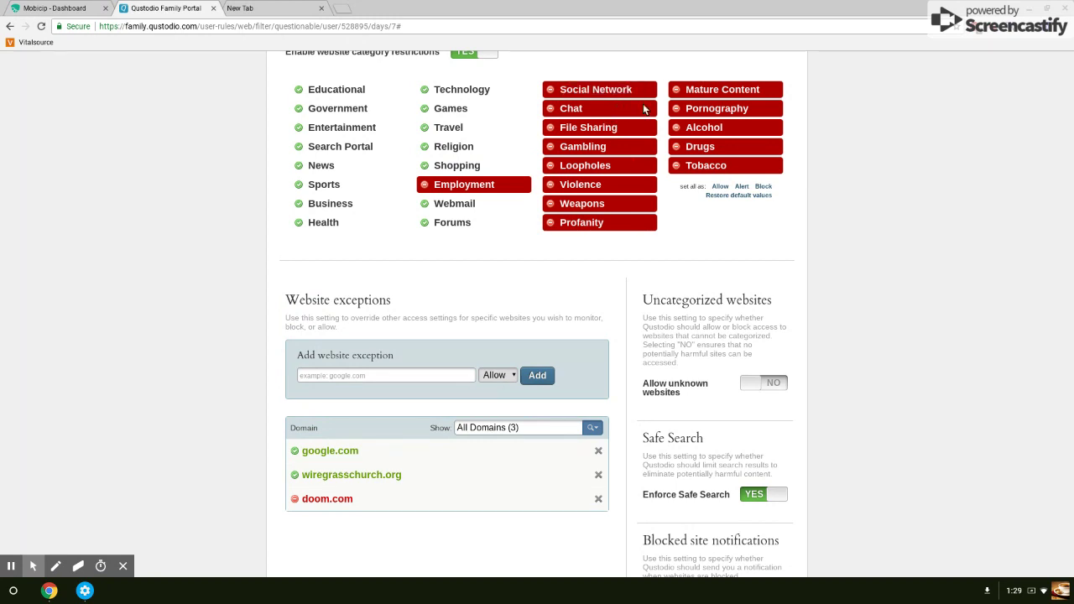
left_click(353, 376)
left_click(536, 378)
Check the Allow/Alert/Block/Ignore options for a website exception, leaving it on Allow
scroll(465, 383, "up", 1)
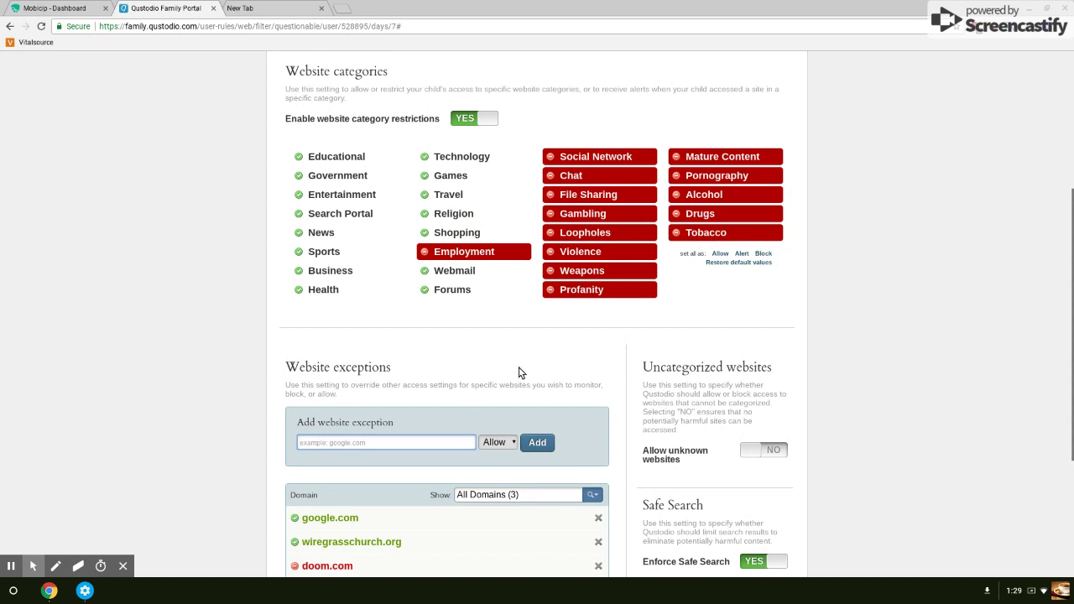
scroll(519, 373, "up", 1)
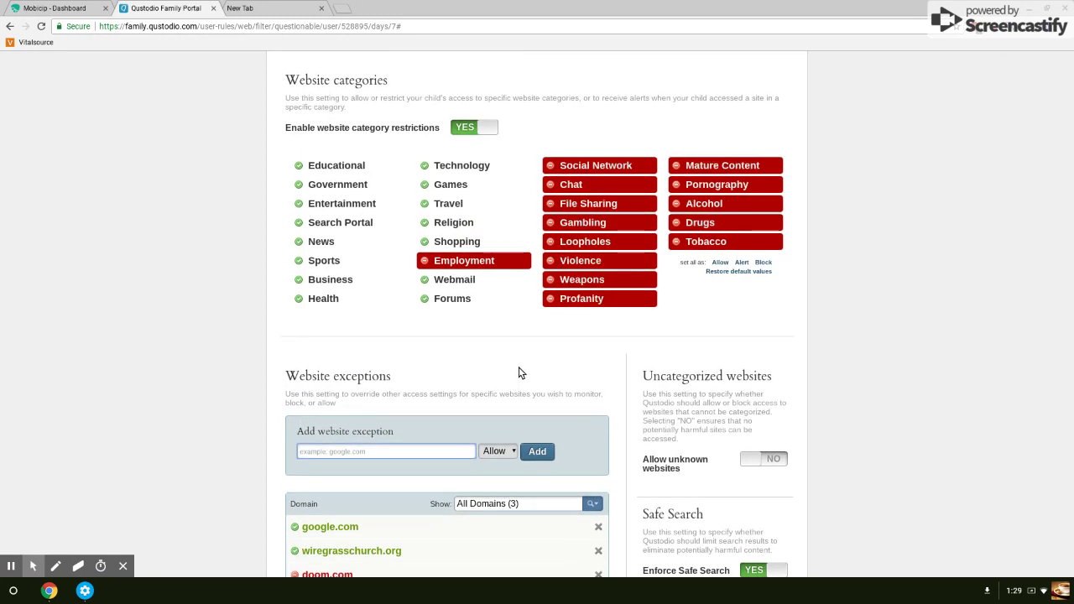
mouse_move(601, 309)
left_click(499, 451)
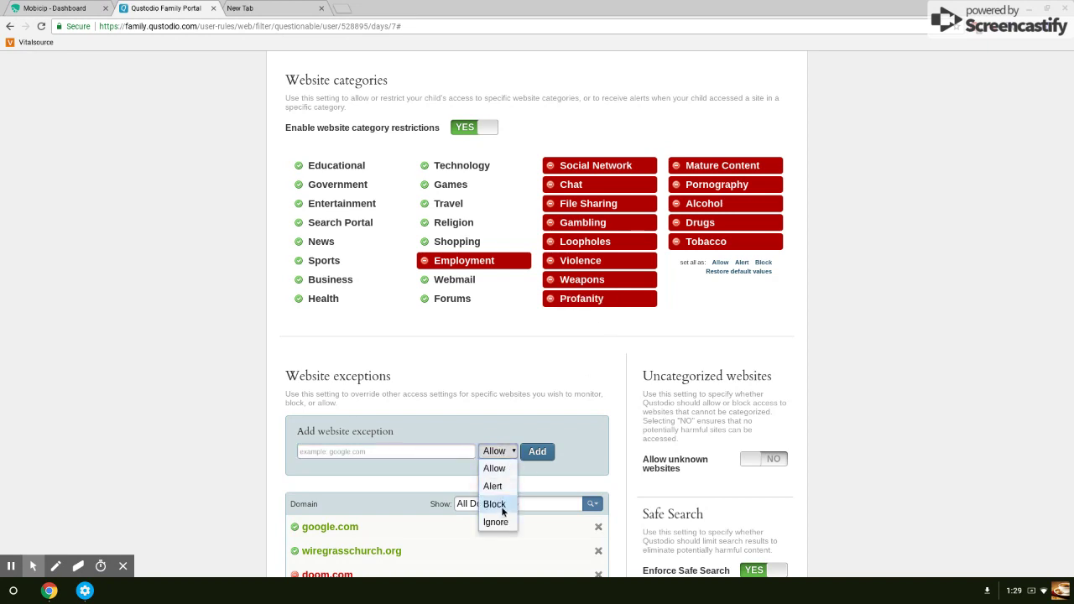
left_click(578, 407)
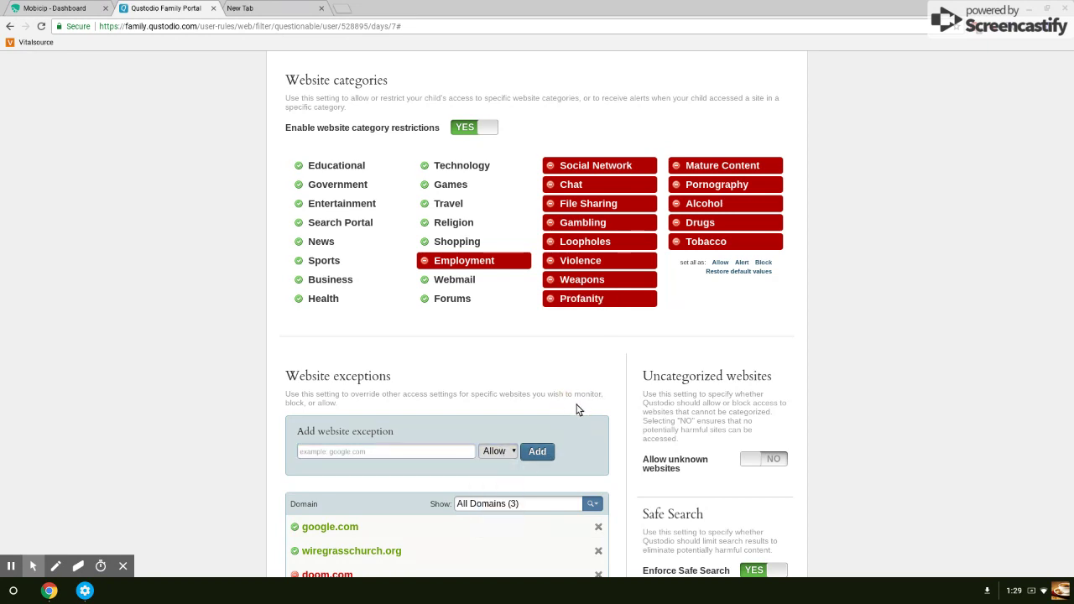
scroll(577, 408, "up", 2)
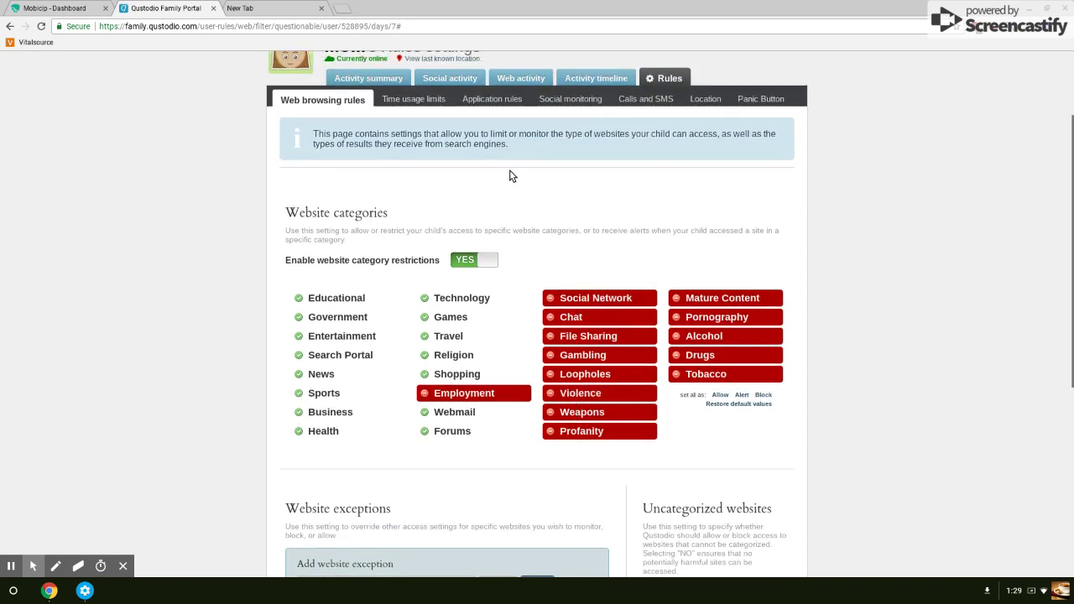
In Time usage limits, restrict then re-allow Saturday 8 AM and weekdays 8 AM–3 PM
left_click(434, 100)
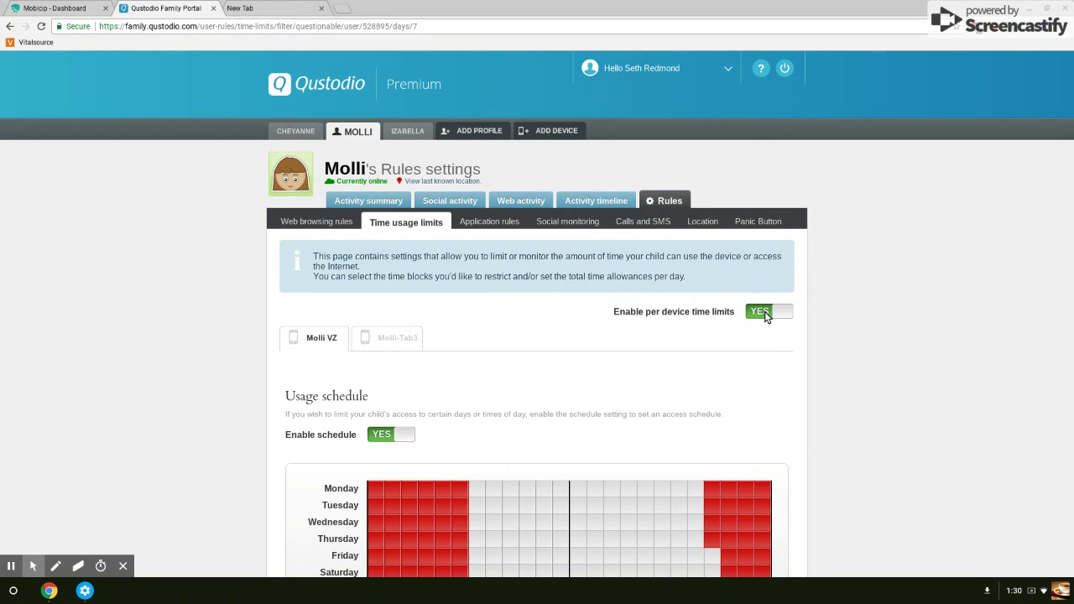
scroll(753, 341, "down", 1)
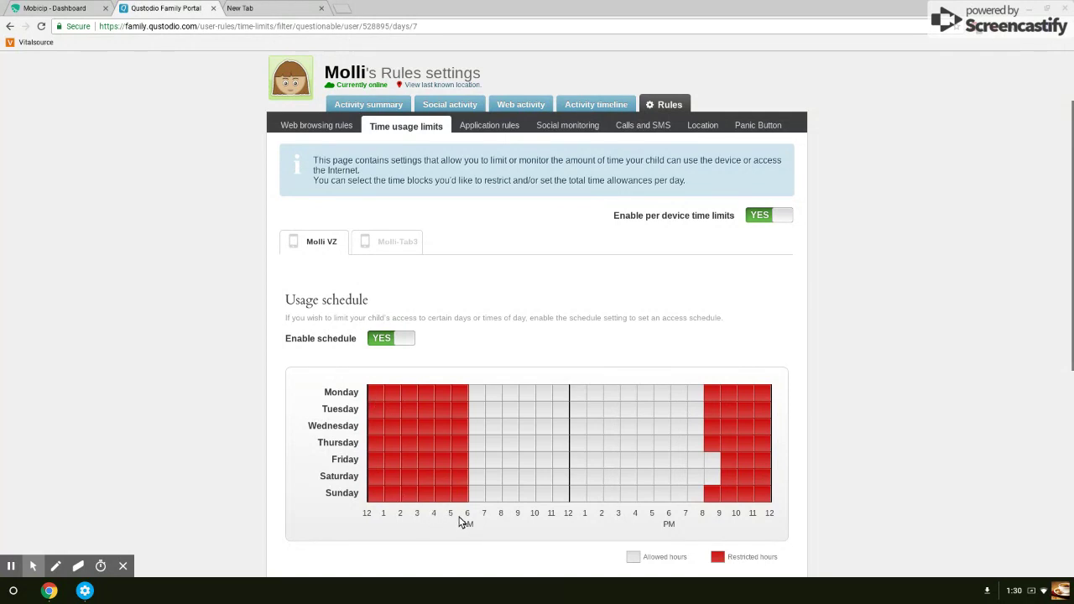
mouse_move(506, 483)
left_mouse_down()
mouse_move(506, 456)
mouse_move(510, 478)
left_mouse_up()
left_click(514, 482)
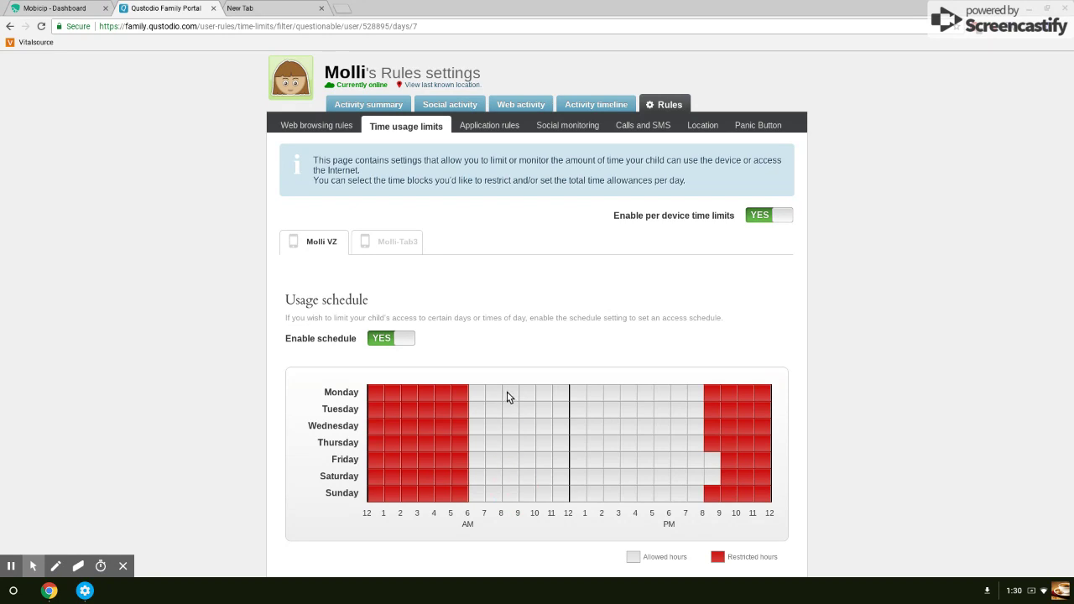
left_click_drag(510, 401, 615, 474)
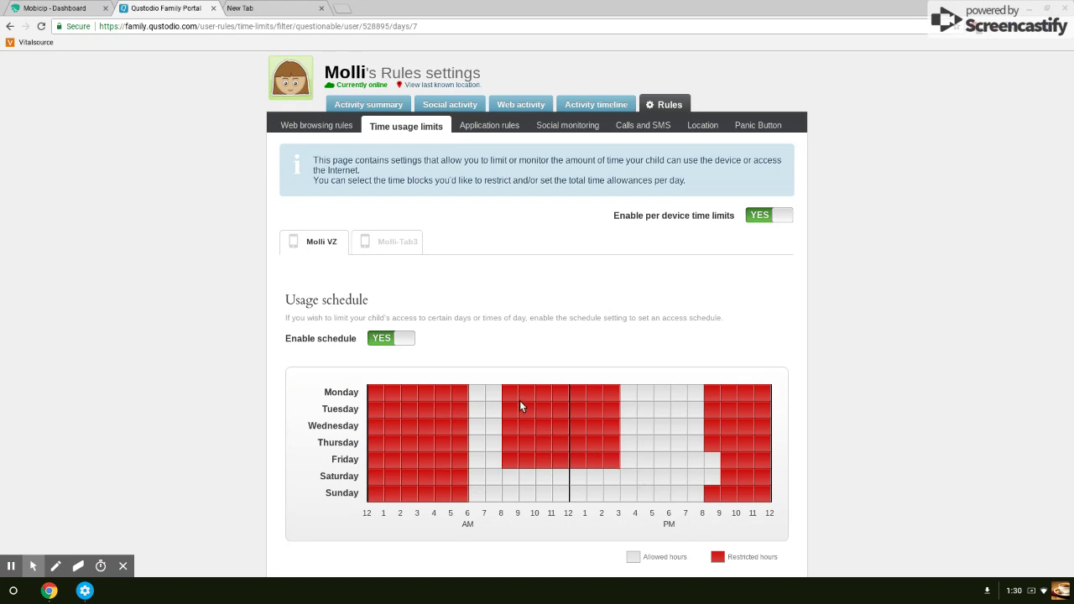
left_click_drag(510, 391, 616, 458)
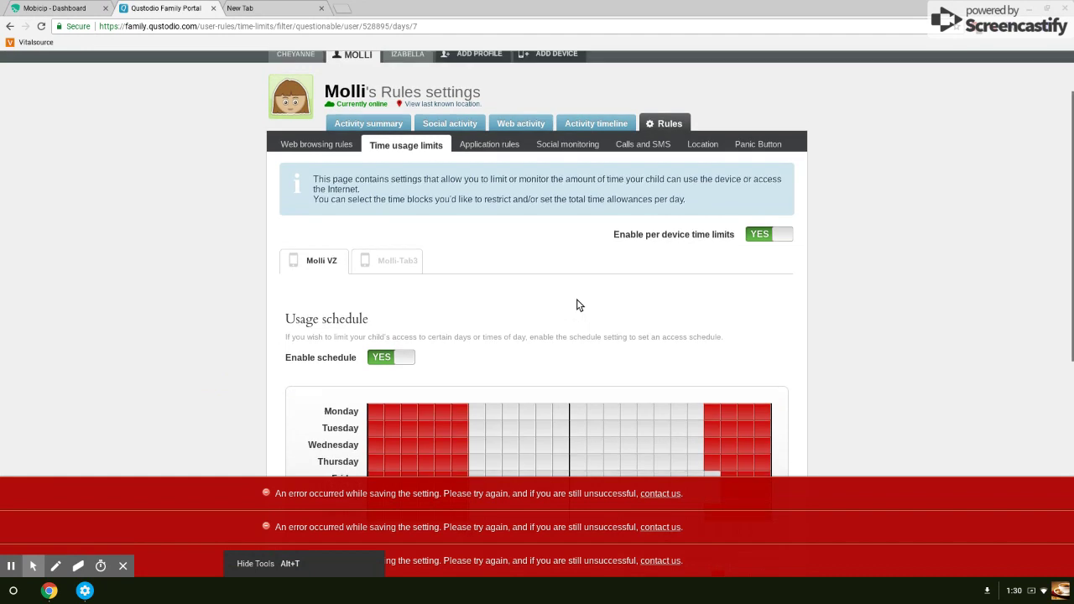
scroll(576, 305, "down", 3)
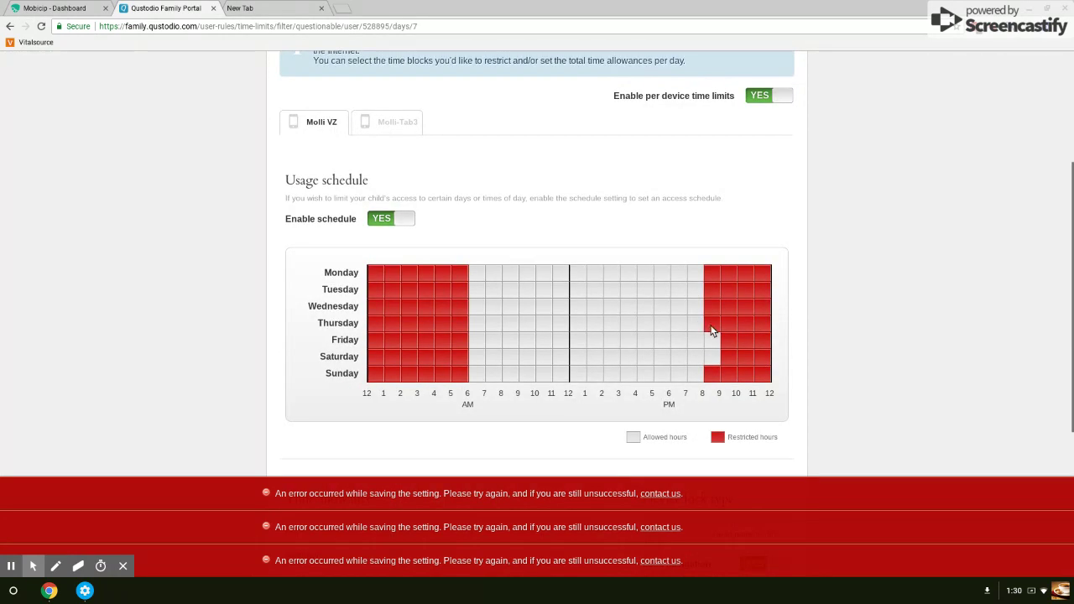
mouse_move(712, 328)
left_mouse_down()
mouse_move(787, 322)
mouse_move(695, 324)
left_mouse_up()
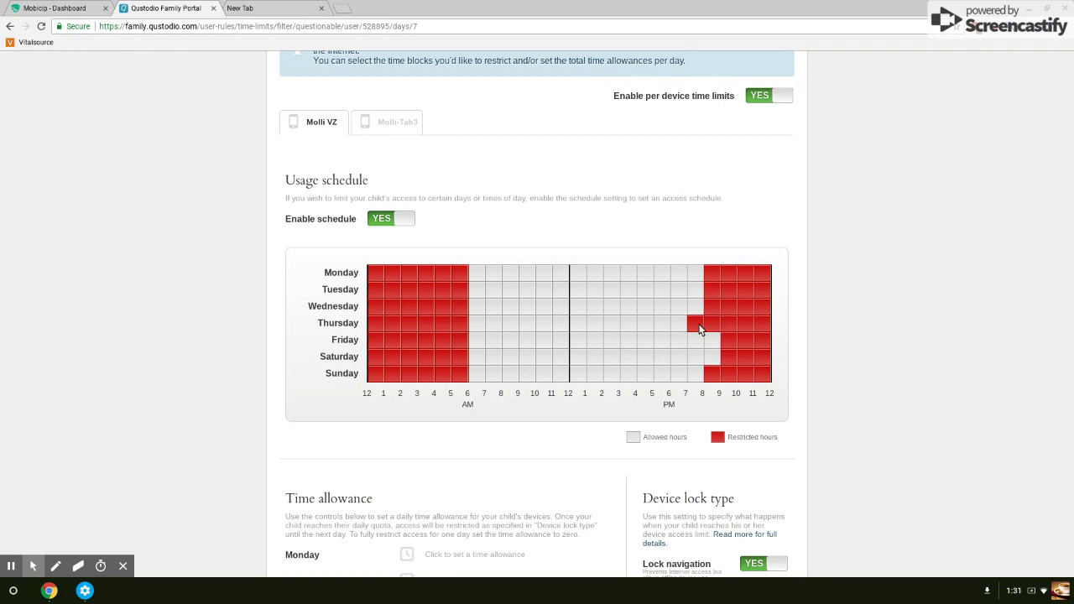
left_click(695, 324)
scroll(786, 362, "down", 3)
scroll(786, 363, "down", 3)
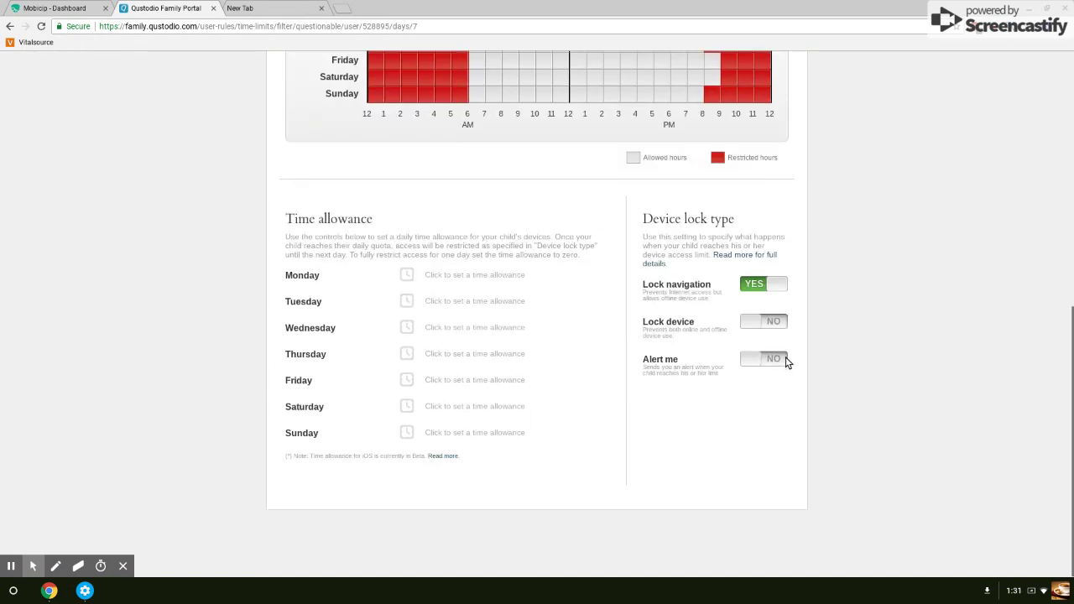
scroll(786, 361, "up", 10)
scroll(788, 363, "down", 7)
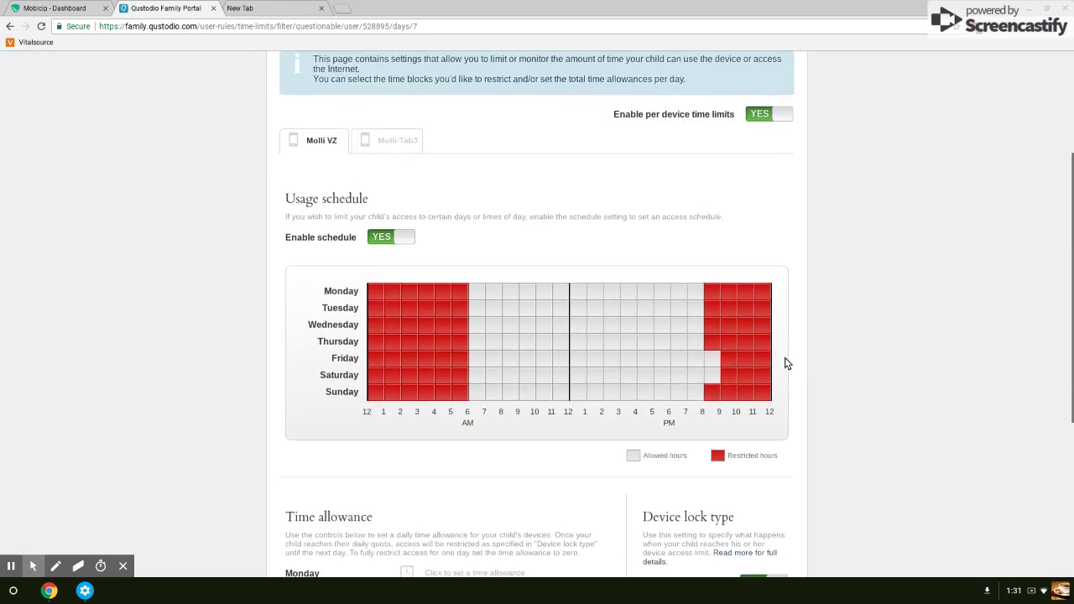
scroll(784, 362, "up", 4)
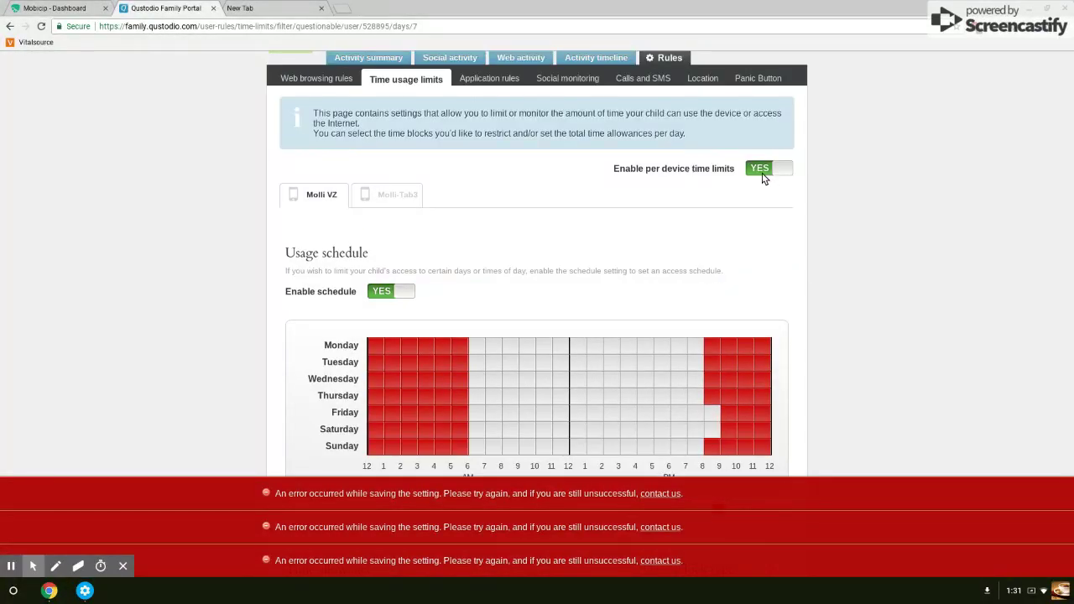
scroll(546, 239, "down", 3)
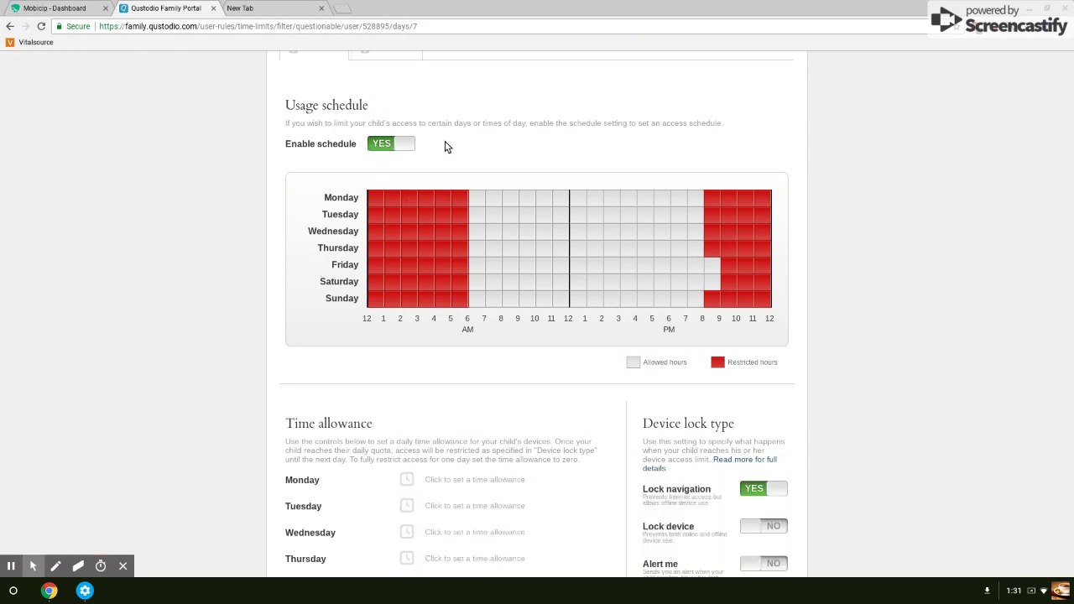
scroll(445, 149, "down", 4)
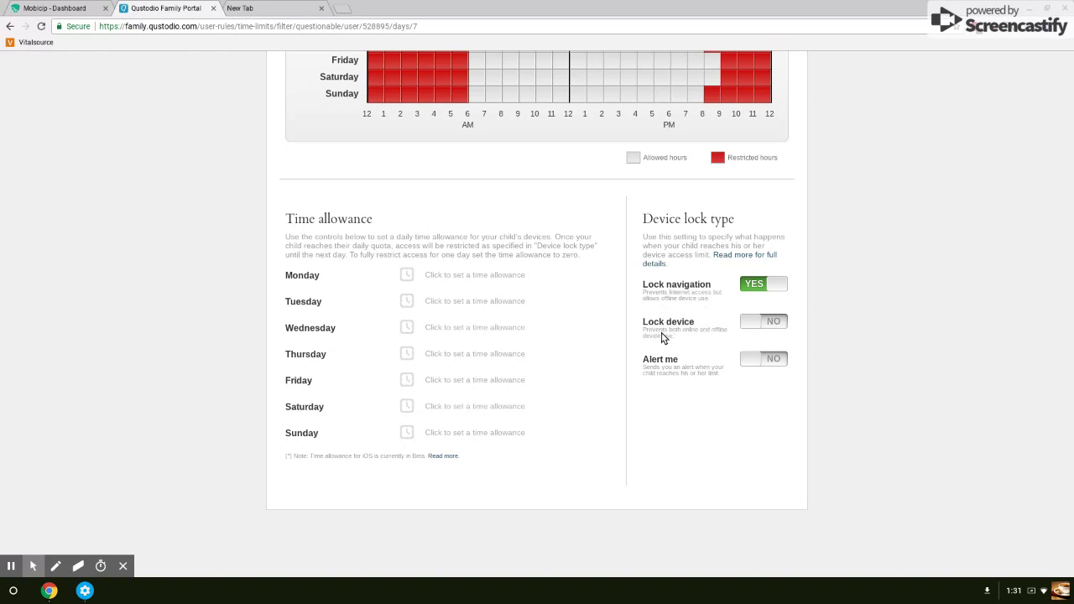
left_click(702, 337)
left_click_drag(702, 337, 643, 305)
left_click(672, 377)
left_click(766, 362)
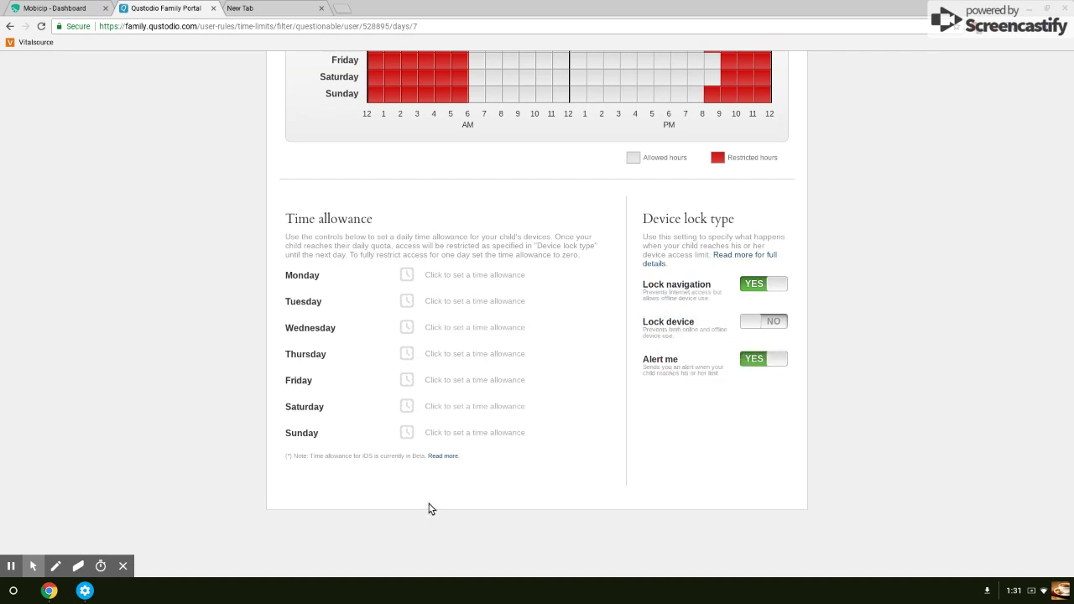
left_click(758, 366)
scroll(415, 90, "up", 2)
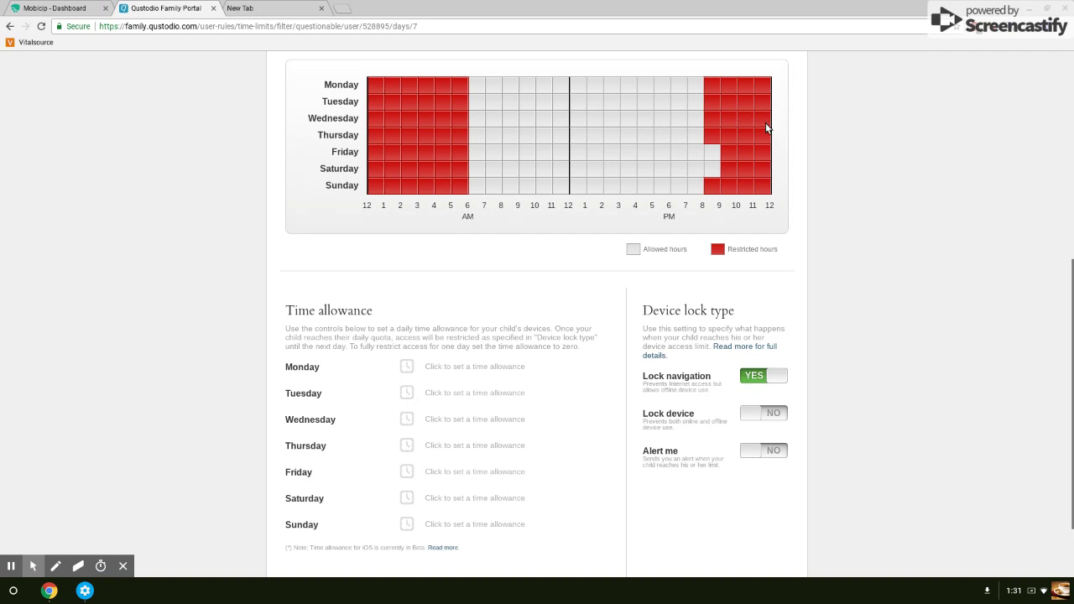
left_click(391, 135)
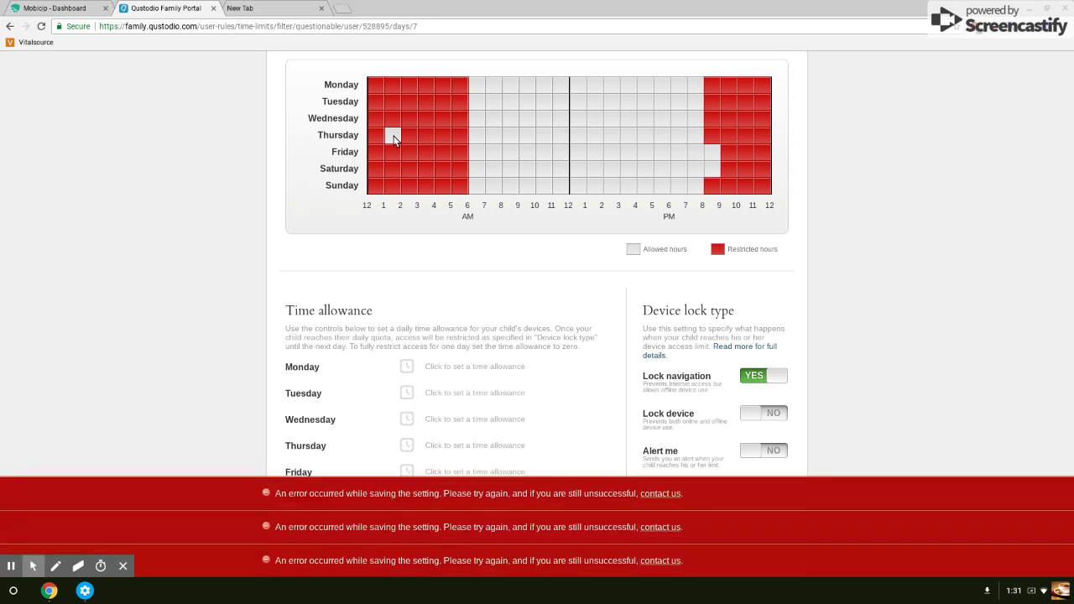
left_click(393, 139)
scroll(719, 282, "down", 1)
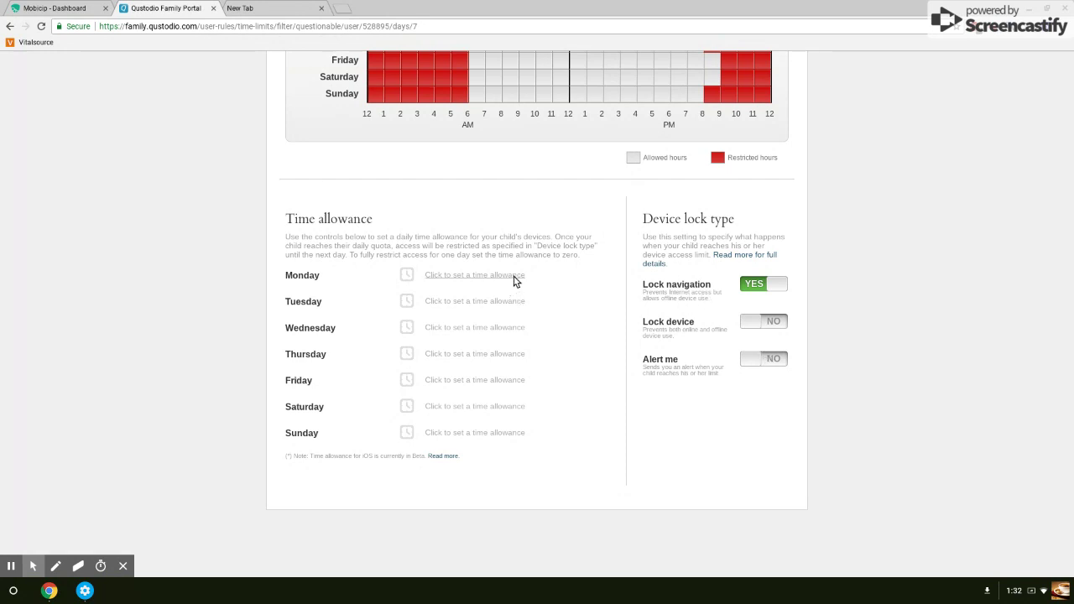
left_click(451, 277)
scroll(492, 218, "up", 3)
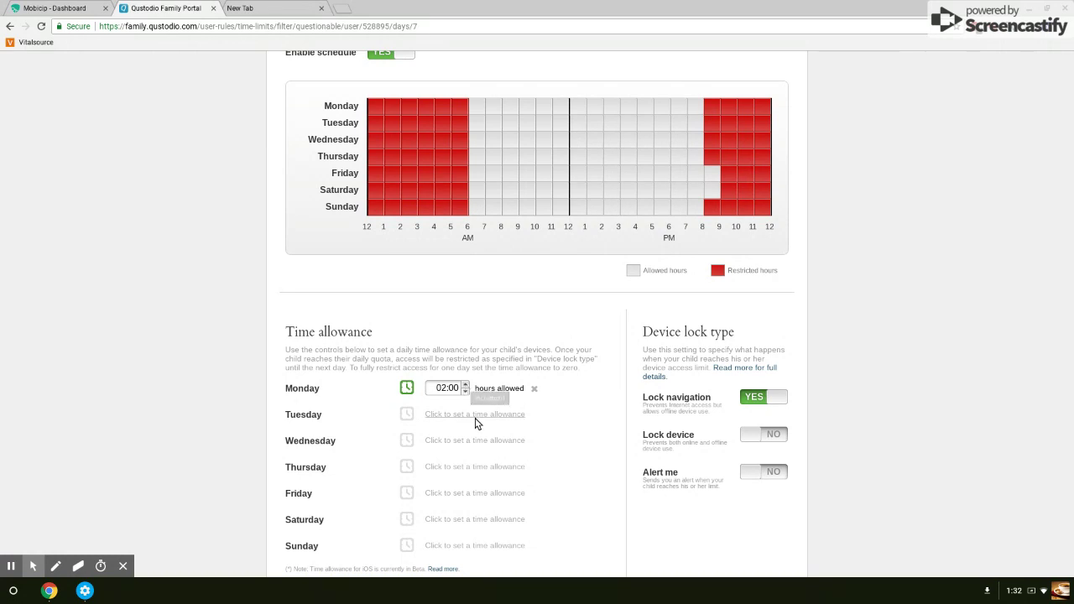
left_click(466, 385)
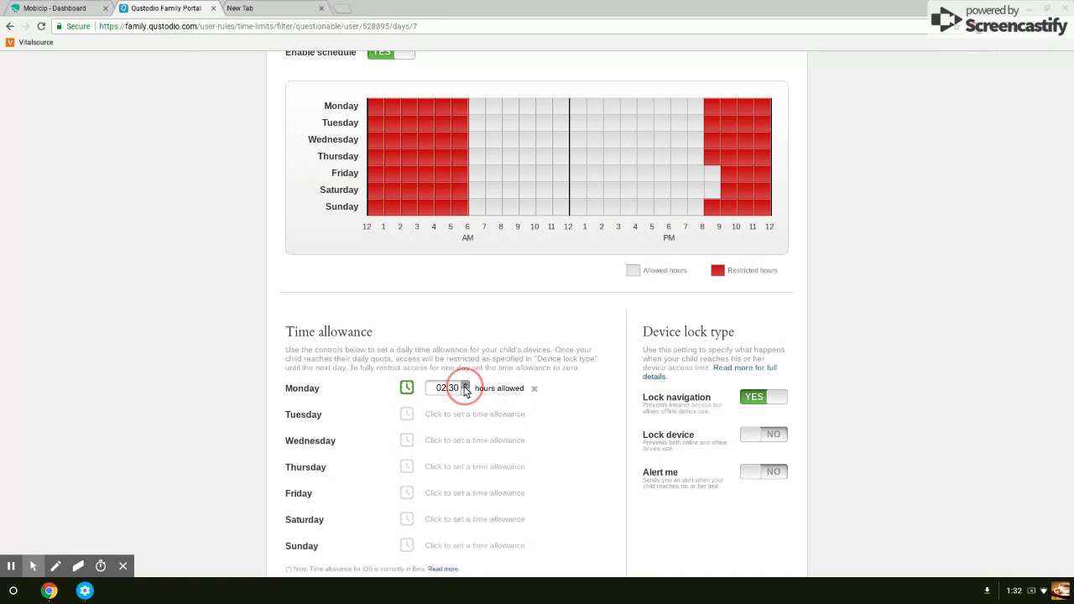
left_click(466, 386)
left_click(466, 386)
left_click(466, 385)
left_click(466, 386)
left_click(466, 385)
left_click(466, 385)
left_click(535, 390)
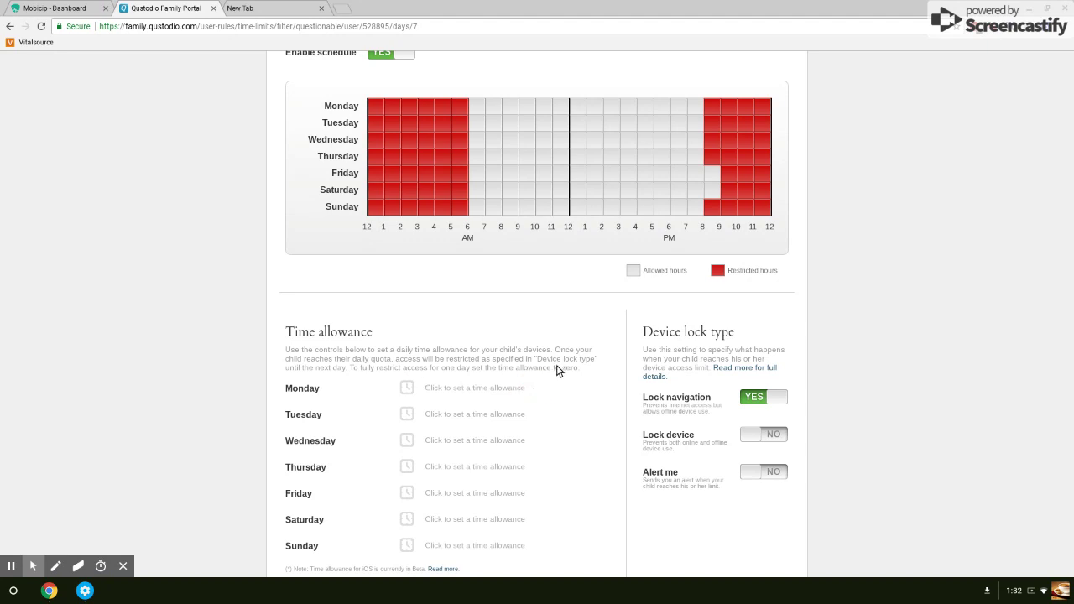
scroll(504, 252, "up", 5)
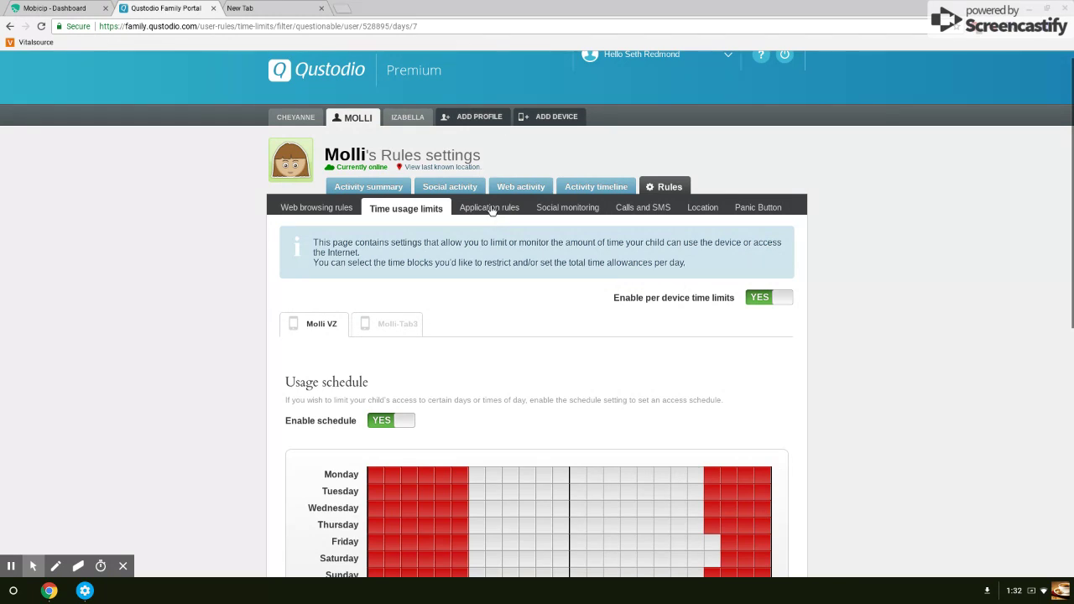
Open Application rules and add, then remove, a Monday time limit for Netflix
left_click(491, 210)
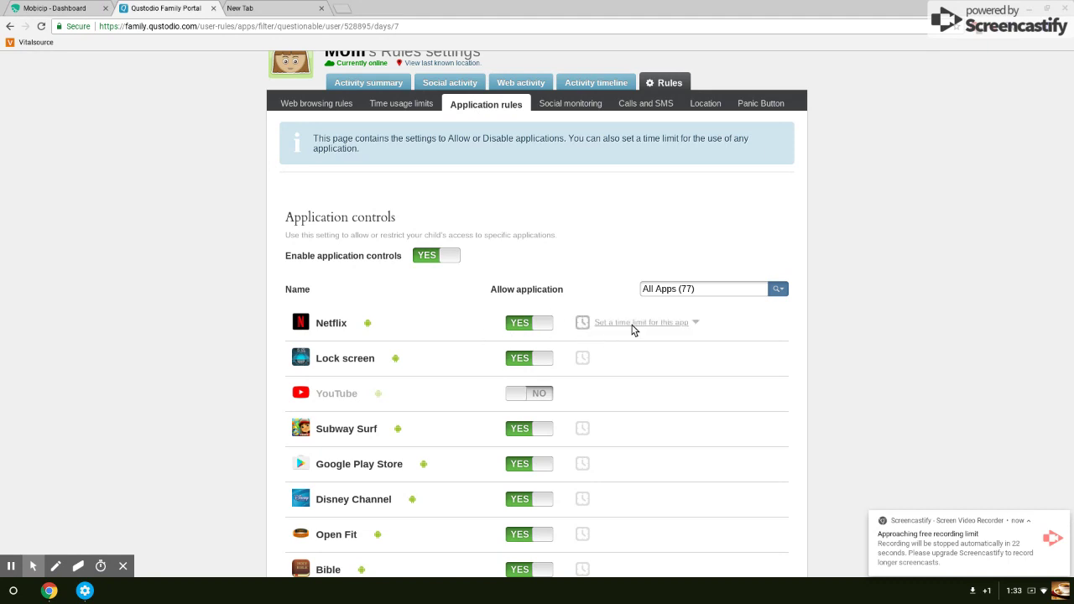
left_click(637, 325)
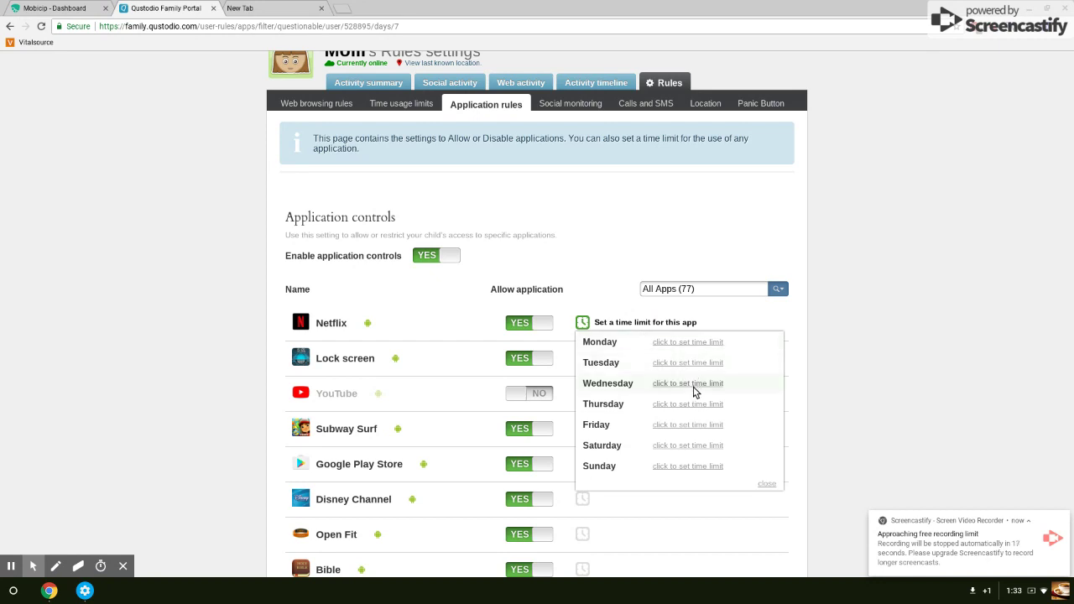
left_click(690, 342)
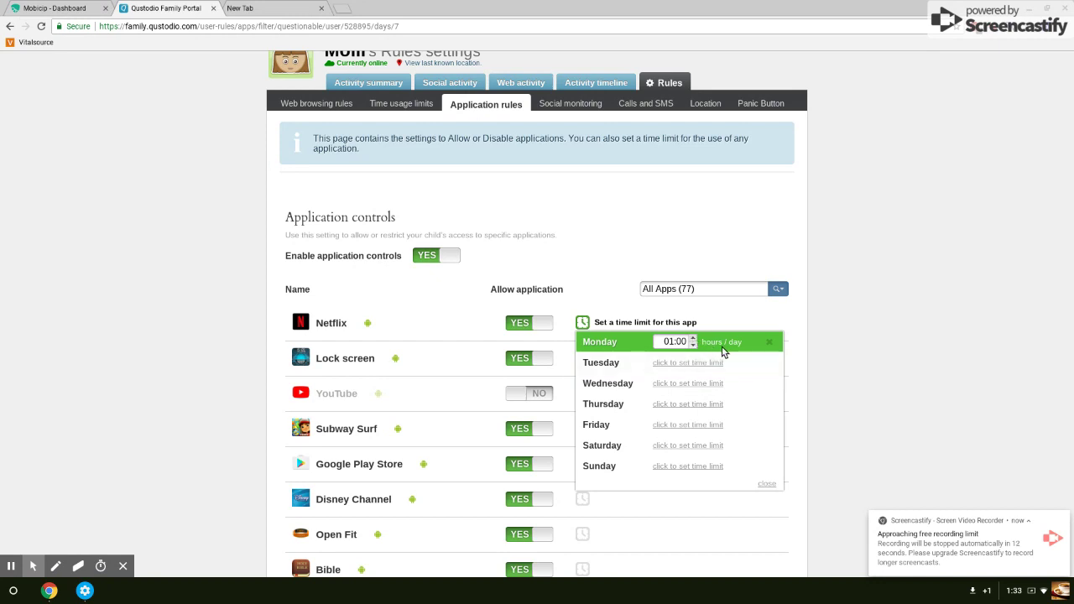
left_click(770, 342)
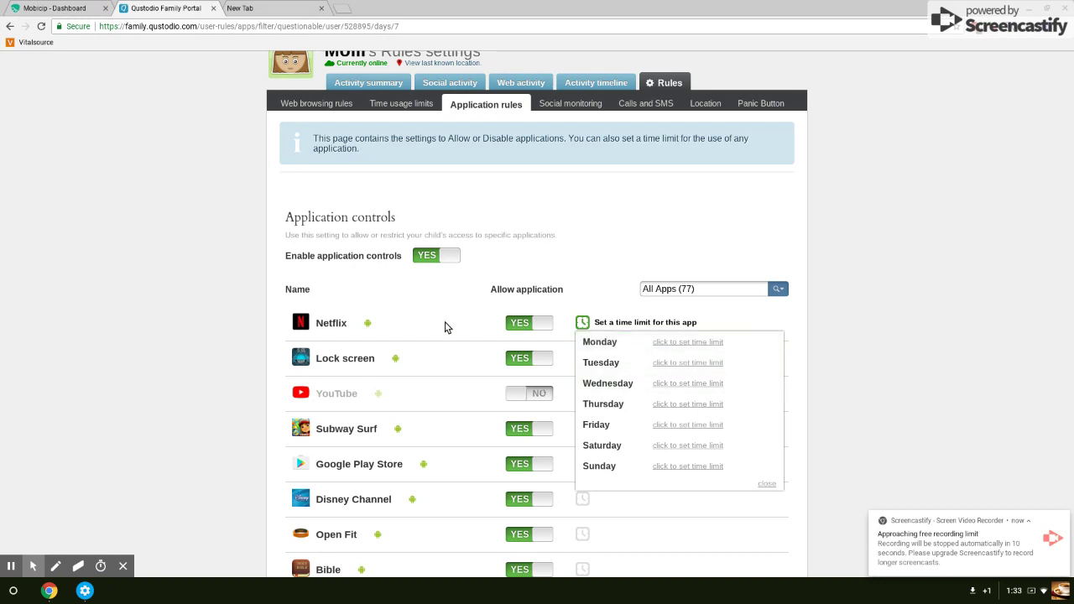
left_click(832, 361)
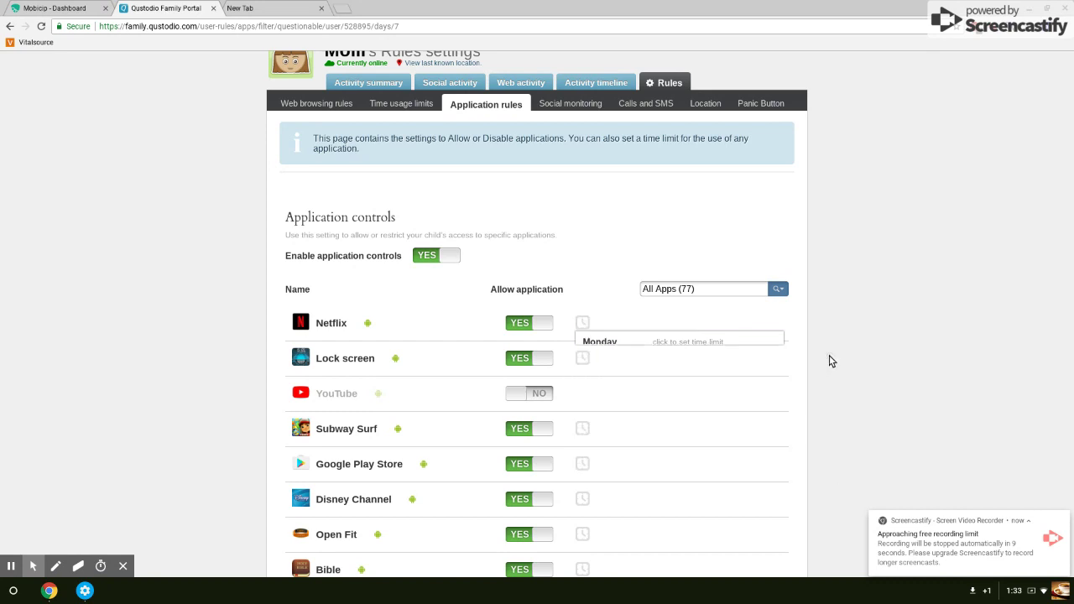